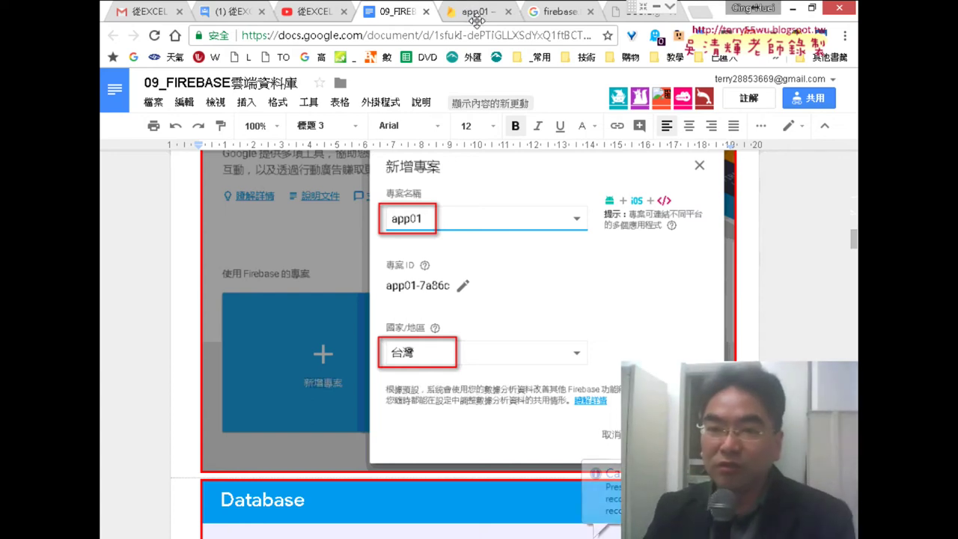
Go to the app01 Firebase console and show the Realtime Database's data instead of its rules.
{"action": "left_click", "coordinate": [472, 12]}
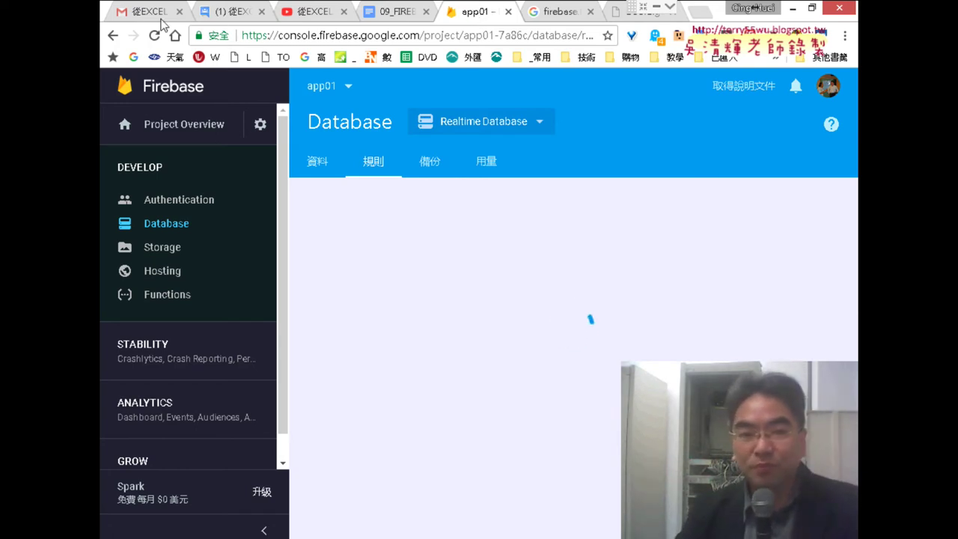
{"action": "left_click", "coordinate": [324, 171]}
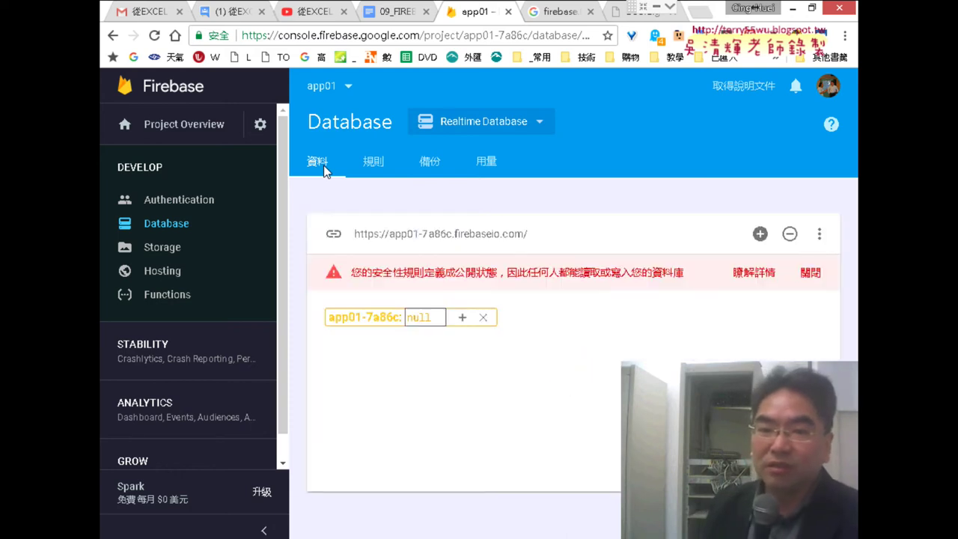
Reload the Database section and highlight parts of the data view, including the URL and null root.
{"action": "left_click", "coordinate": [165, 231]}
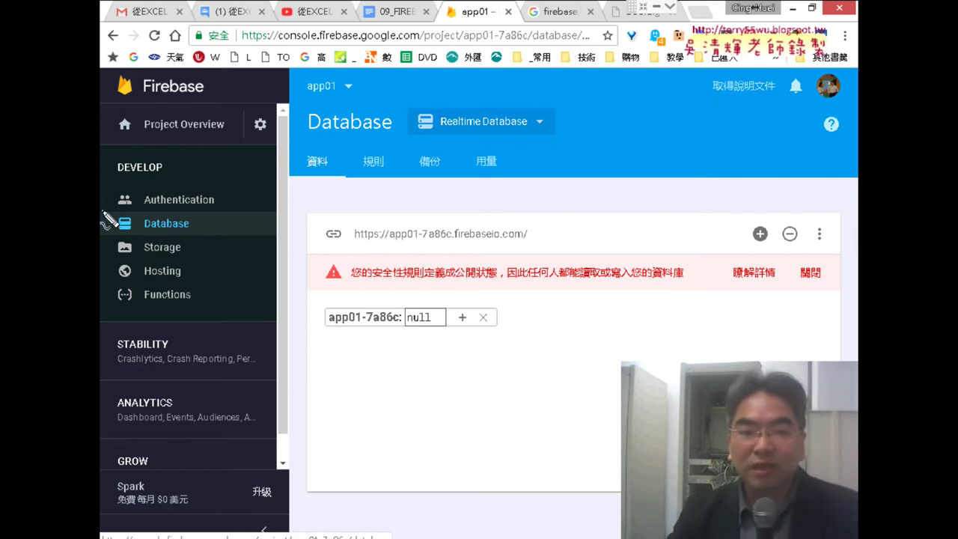
{"action": "mouse_move", "coordinate": [103, 233]}
{"action": "left_mouse_down"}
{"action": "mouse_move", "coordinate": [191, 216]}
{"action": "mouse_move", "coordinate": [103, 233]}
{"action": "left_mouse_up"}
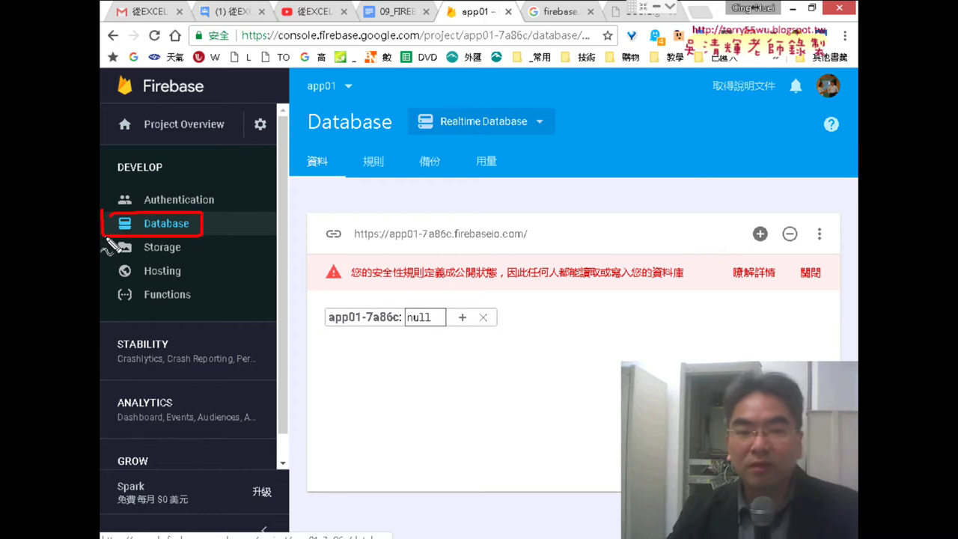
{"action": "mouse_move", "coordinate": [315, 223]}
{"action": "left_mouse_down"}
{"action": "mouse_move", "coordinate": [213, 223]}
{"action": "mouse_move", "coordinate": [218, 231]}
{"action": "left_mouse_up"}
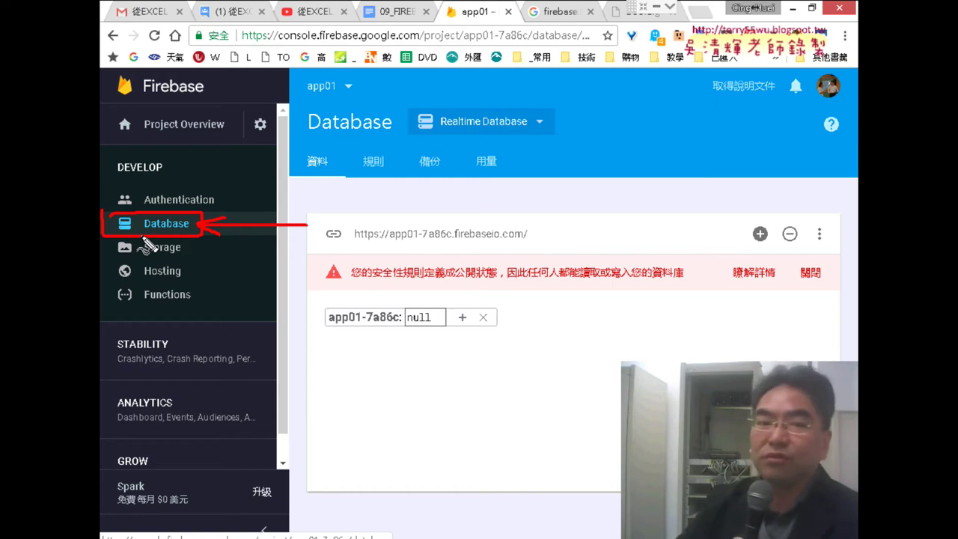
{"action": "mouse_move", "coordinate": [232, 155]}
{"action": "left_mouse_down"}
{"action": "mouse_move", "coordinate": [193, 188]}
{"action": "mouse_move", "coordinate": [217, 183]}
{"action": "left_mouse_up"}
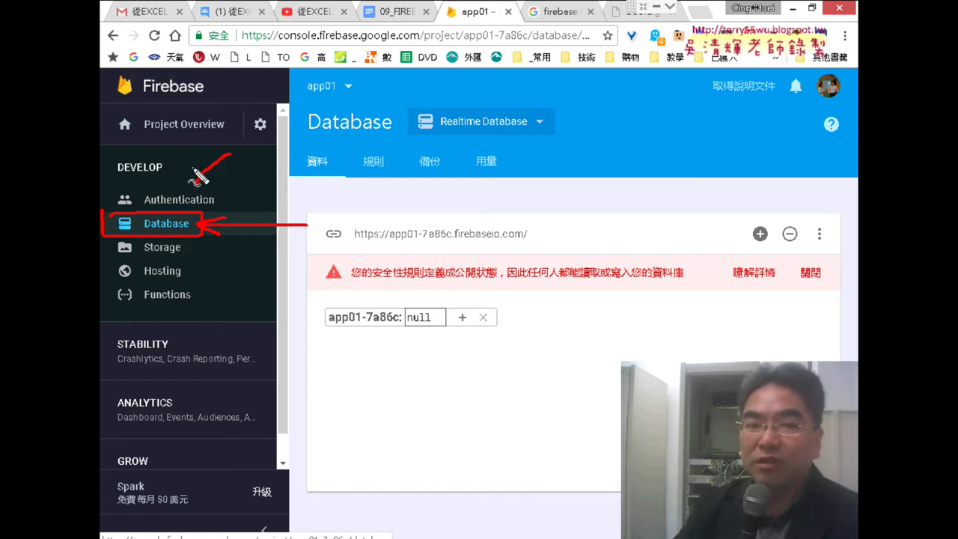
{"action": "left_click_drag", "start_coordinate": [155, 207], "coordinate": [216, 208]}
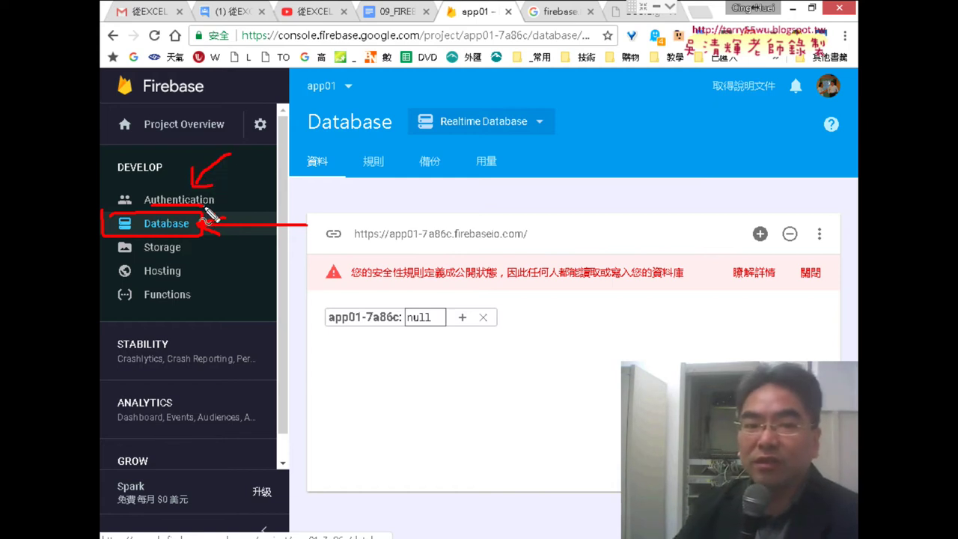
{"action": "left_click_drag", "start_coordinate": [114, 204], "coordinate": [132, 193]}
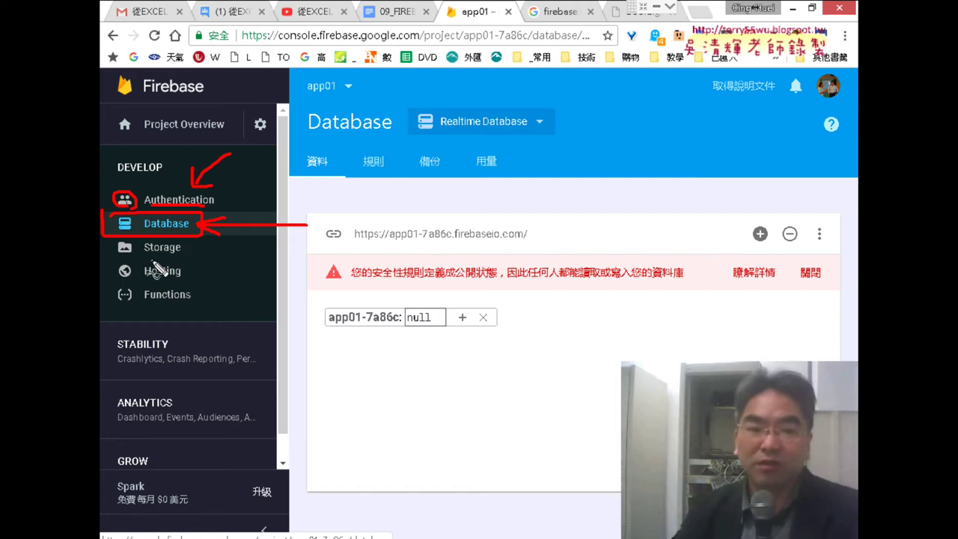
{"action": "mouse_move", "coordinate": [150, 256]}
{"action": "left_mouse_down"}
{"action": "mouse_move", "coordinate": [184, 256]}
{"action": "mouse_move", "coordinate": [119, 259]}
{"action": "left_mouse_up"}
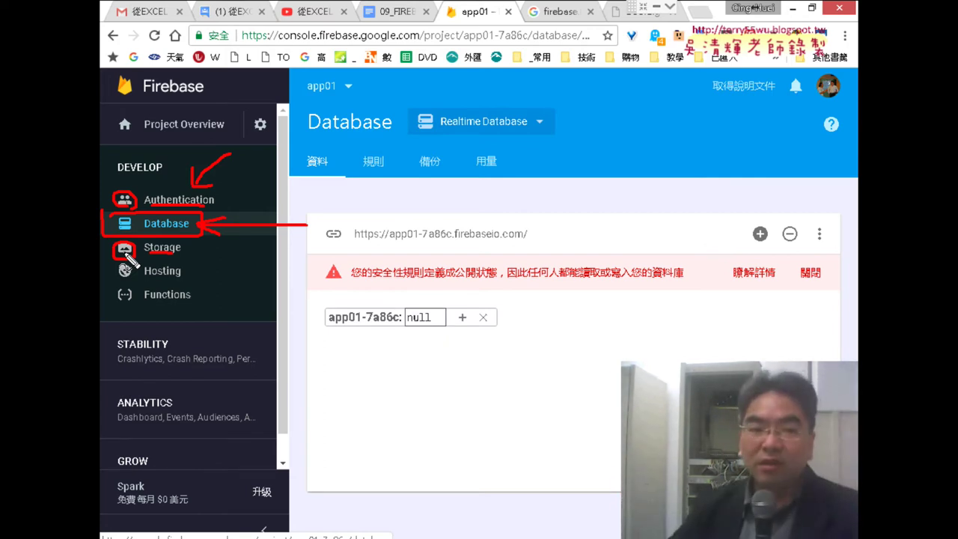
{"action": "left_click_drag", "start_coordinate": [118, 282], "coordinate": [186, 283]}
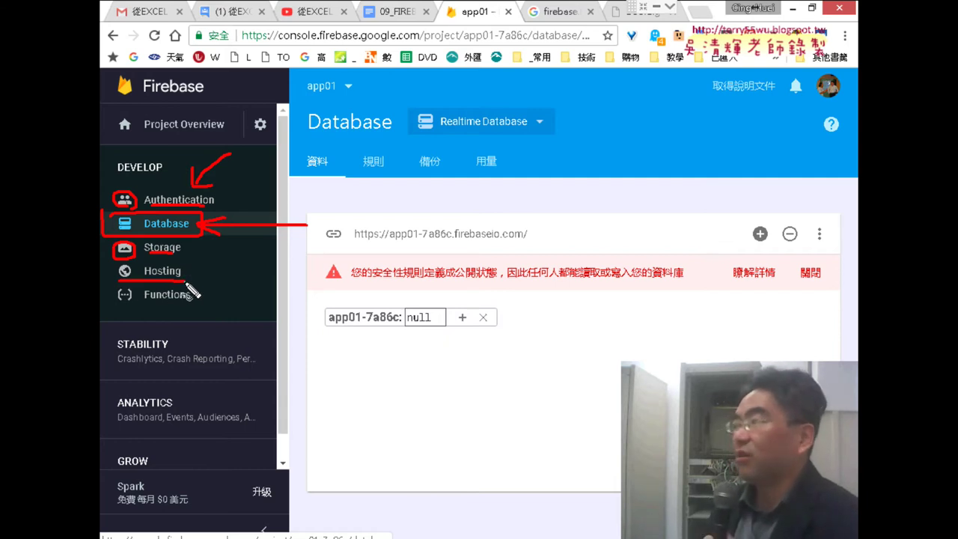
{"action": "left_click_drag", "start_coordinate": [124, 304], "coordinate": [199, 306]}
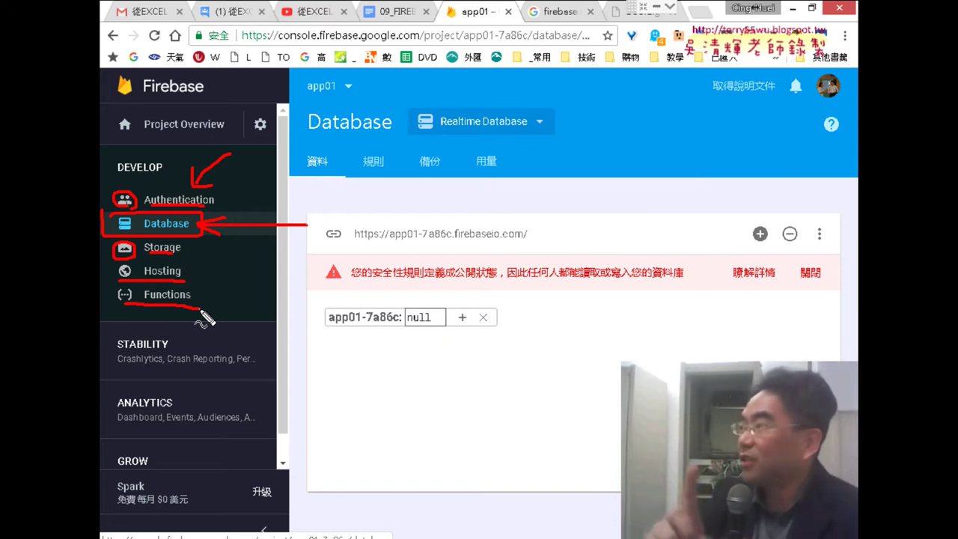
{"action": "key", "text": "Escape"}
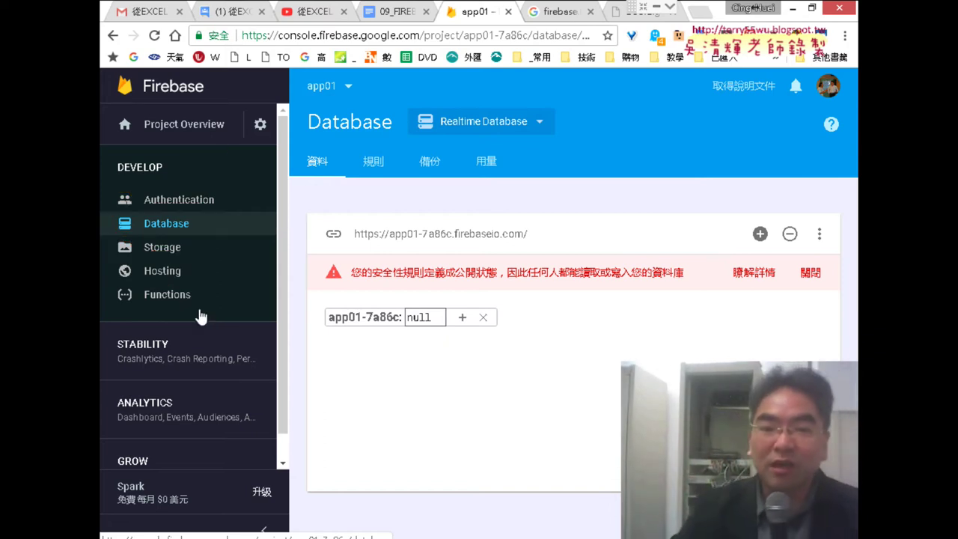
{"action": "left_click", "coordinate": [167, 226]}
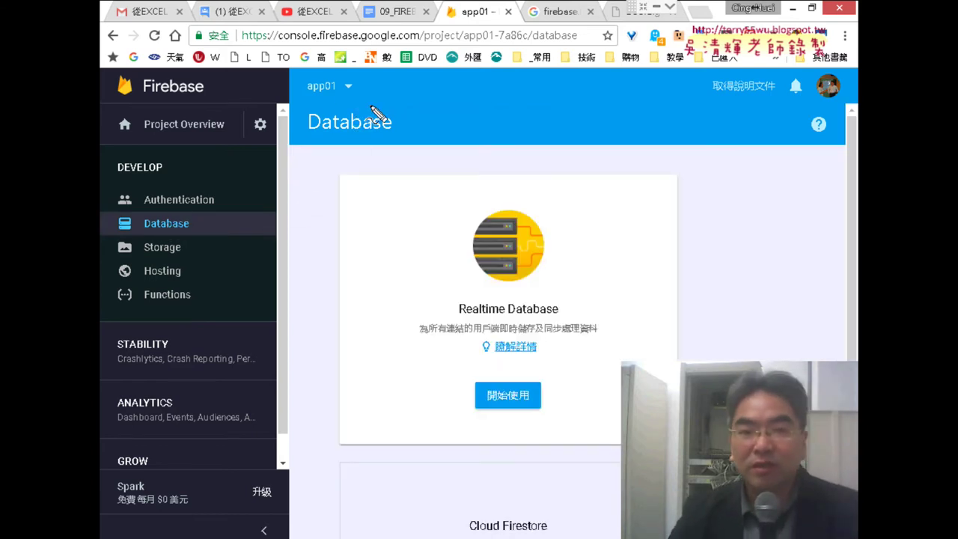
{"action": "left_click_drag", "start_coordinate": [318, 99], "coordinate": [358, 81]}
{"action": "left_click_drag", "start_coordinate": [258, 152], "coordinate": [289, 100]}
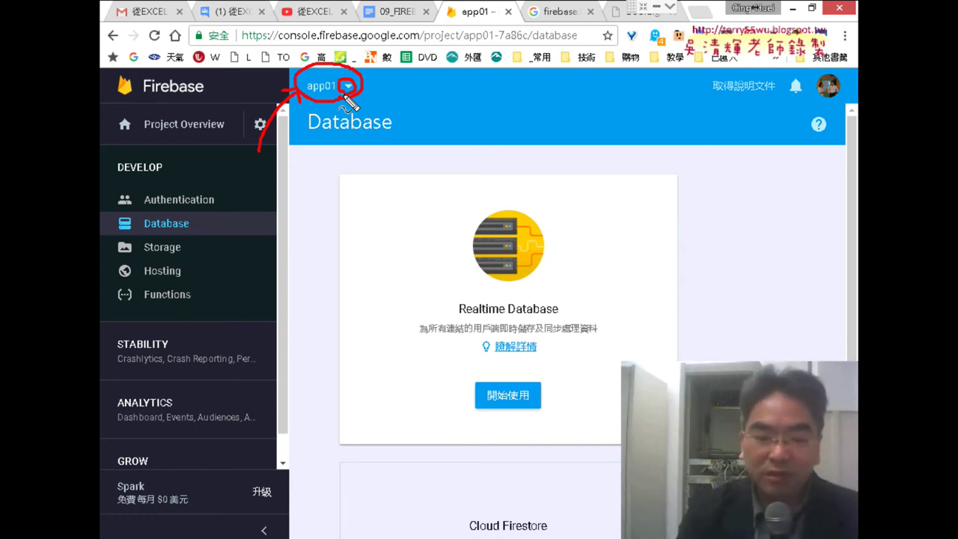
{"action": "key", "text": "Escape"}
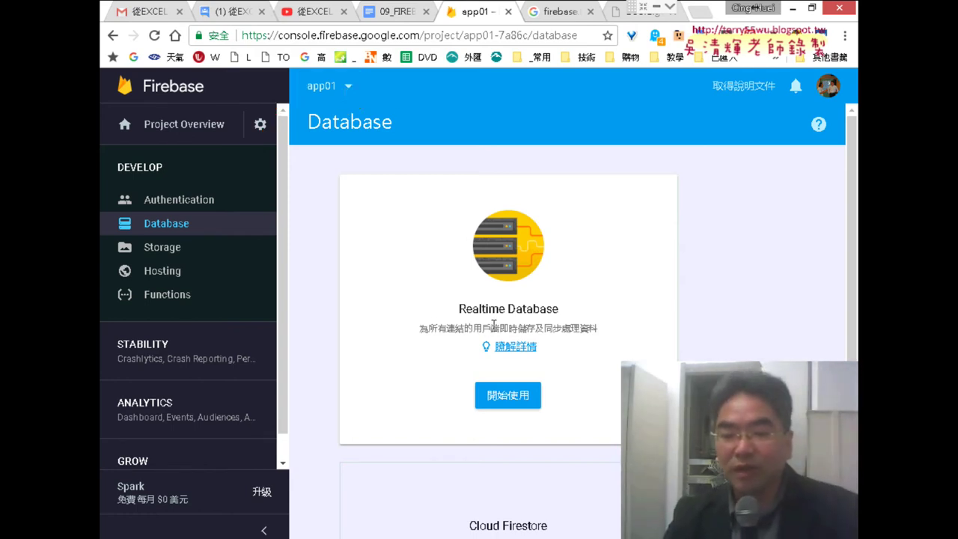
{"action": "left_click", "coordinate": [510, 390]}
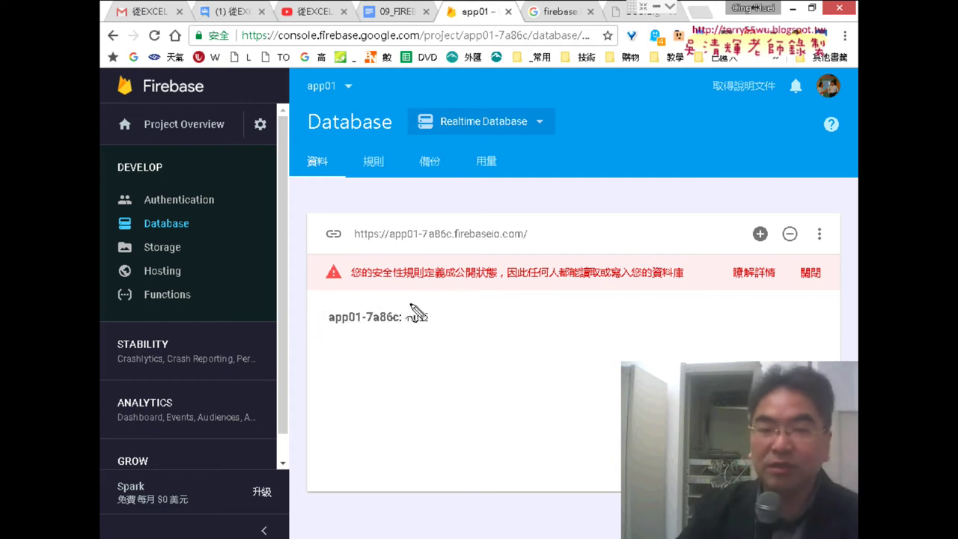
Highlight several areas of the Realtime Database data page.
{"action": "mouse_move", "coordinate": [335, 182]}
{"action": "left_mouse_down"}
{"action": "mouse_move", "coordinate": [292, 171]}
{"action": "mouse_move", "coordinate": [336, 188]}
{"action": "left_mouse_up"}
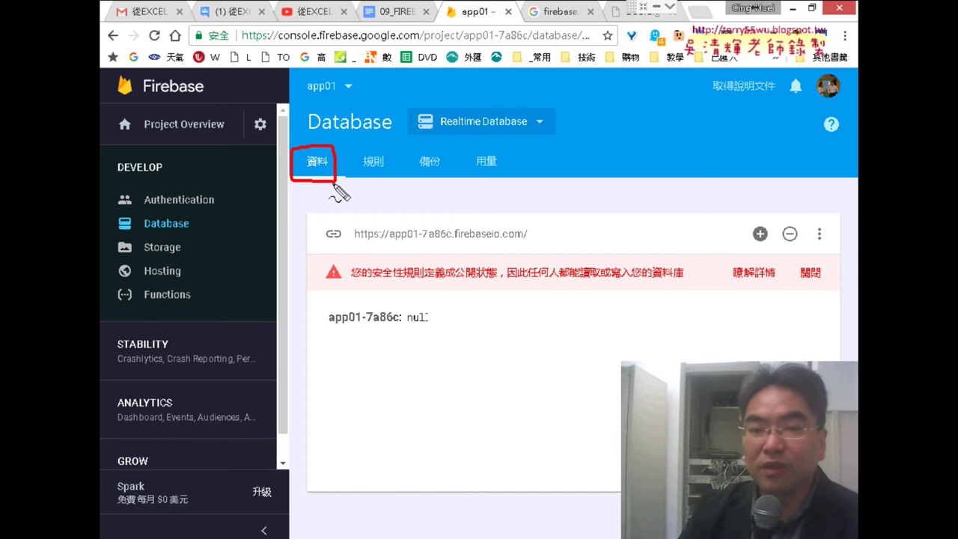
{"action": "left_click_drag", "start_coordinate": [330, 327], "coordinate": [435, 330]}
{"action": "mouse_move", "coordinate": [428, 432]}
{"action": "left_mouse_down"}
{"action": "mouse_move", "coordinate": [422, 341]}
{"action": "mouse_move", "coordinate": [408, 367]}
{"action": "mouse_move", "coordinate": [452, 367]}
{"action": "left_mouse_up"}
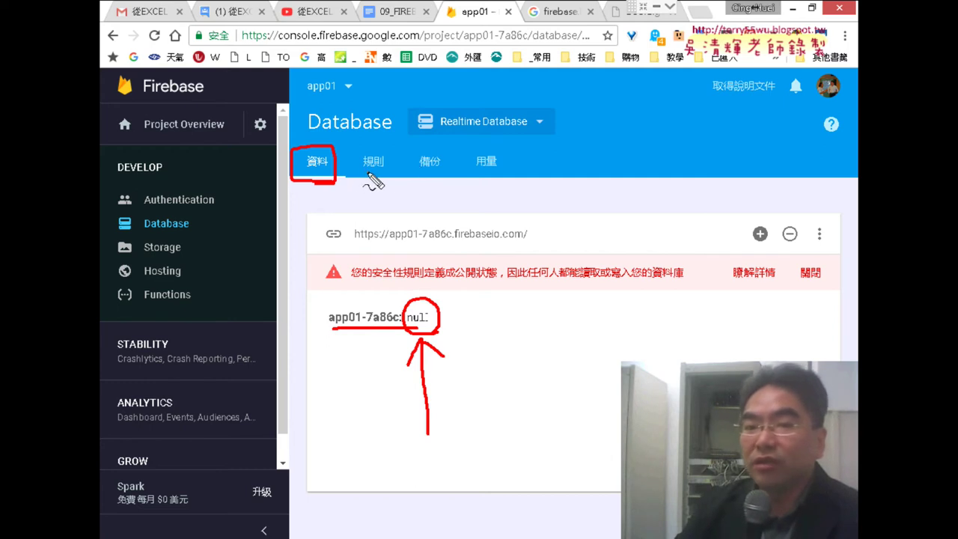
{"action": "mouse_move", "coordinate": [392, 180]}
{"action": "left_mouse_down"}
{"action": "mouse_move", "coordinate": [398, 158]}
{"action": "mouse_move", "coordinate": [358, 153]}
{"action": "mouse_move", "coordinate": [360, 175]}
{"action": "left_mouse_up"}
{"action": "mouse_move", "coordinate": [382, 101]}
{"action": "left_mouse_down"}
{"action": "mouse_move", "coordinate": [382, 155]}
{"action": "mouse_move", "coordinate": [390, 138]}
{"action": "left_mouse_up"}
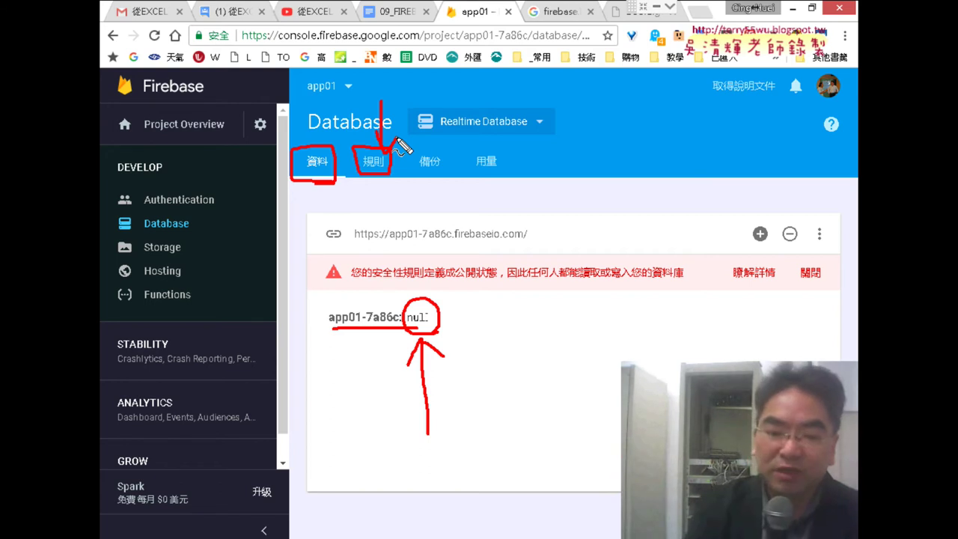
{"action": "key", "text": "Escape"}
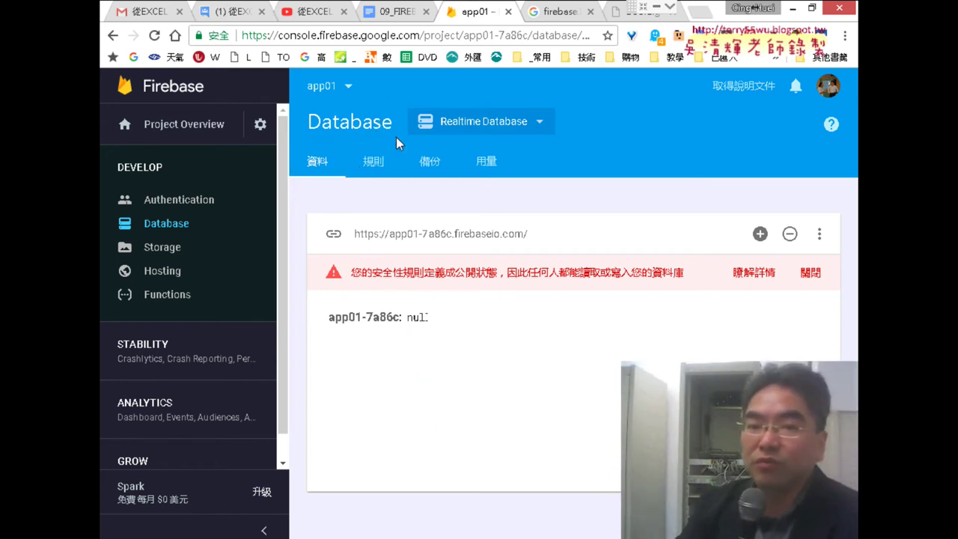
Show the security rules and select the read rule's value true.
{"action": "left_click", "coordinate": [382, 170]}
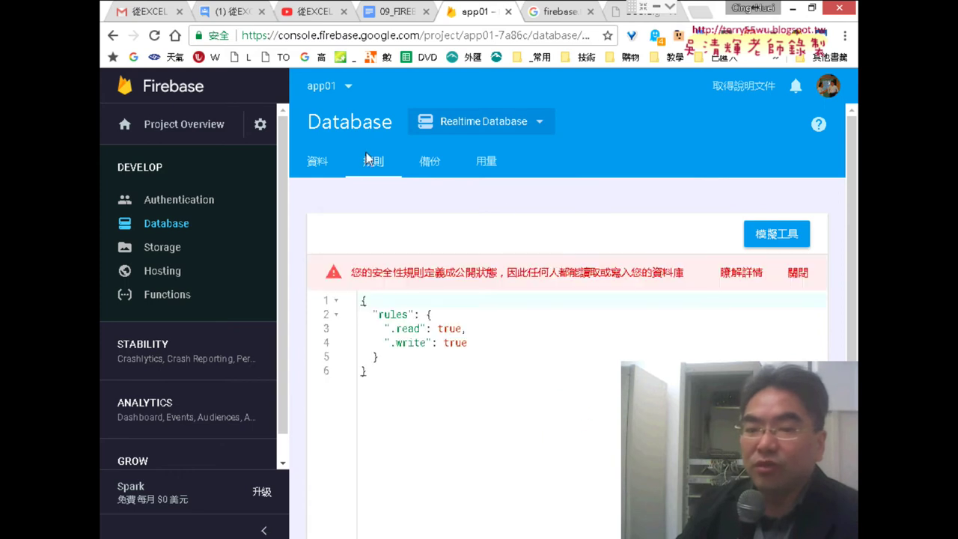
{"action": "double_click", "coordinate": [449, 328]}
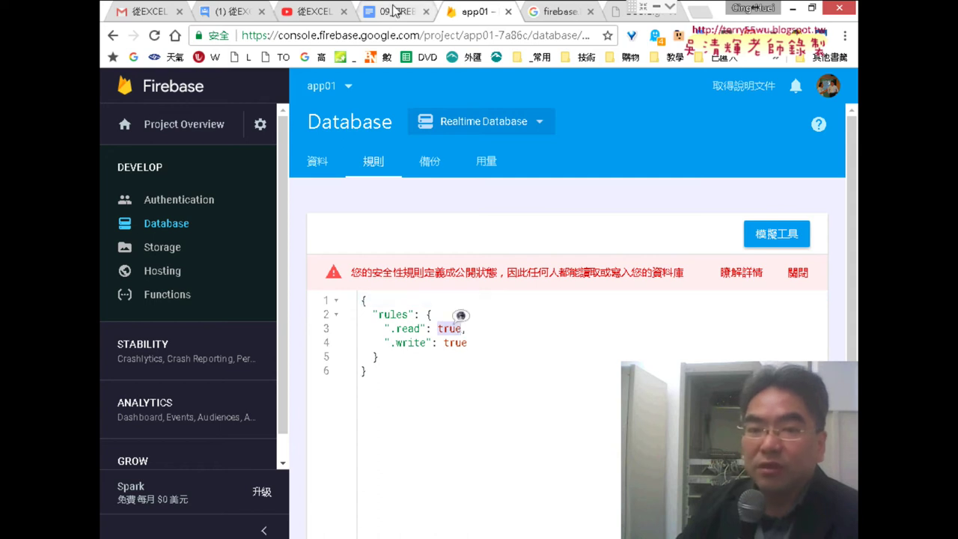
{"action": "left_click", "coordinate": [396, 13]}
Scroll the 09_FIREBASE tutorial down to the true/true rules screenshots and the database URL screenshot.
{"action": "scroll", "coordinate": [465, 250], "scroll_direction": "down", "scroll_amount": 2}
{"action": "scroll", "coordinate": [465, 250], "scroll_direction": "down", "scroll_amount": 1}
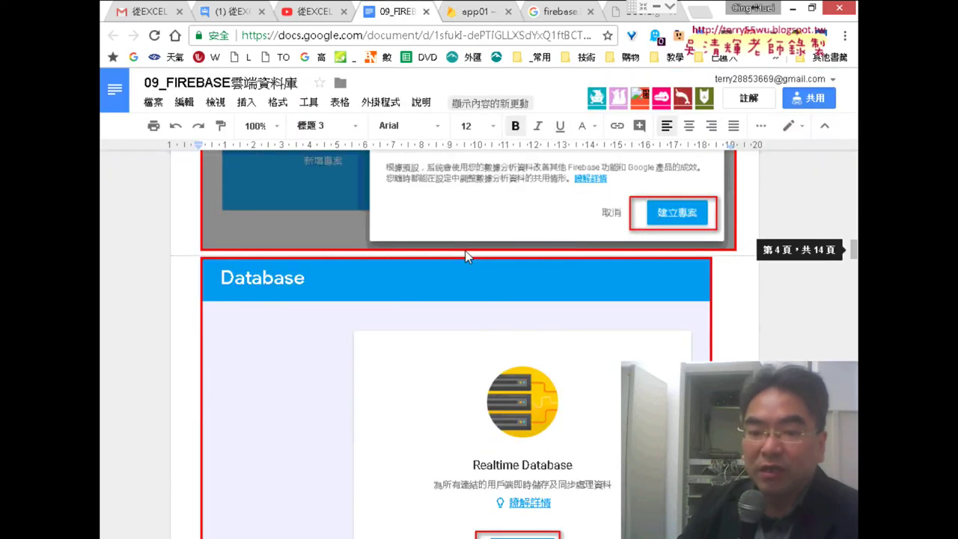
{"action": "scroll", "coordinate": [465, 250], "scroll_direction": "down", "scroll_amount": 2}
{"action": "scroll", "coordinate": [465, 250], "scroll_direction": "down", "scroll_amount": 1}
{"action": "scroll", "coordinate": [465, 250], "scroll_direction": "down", "scroll_amount": 2}
{"action": "scroll", "coordinate": [465, 250], "scroll_direction": "down", "scroll_amount": 2}
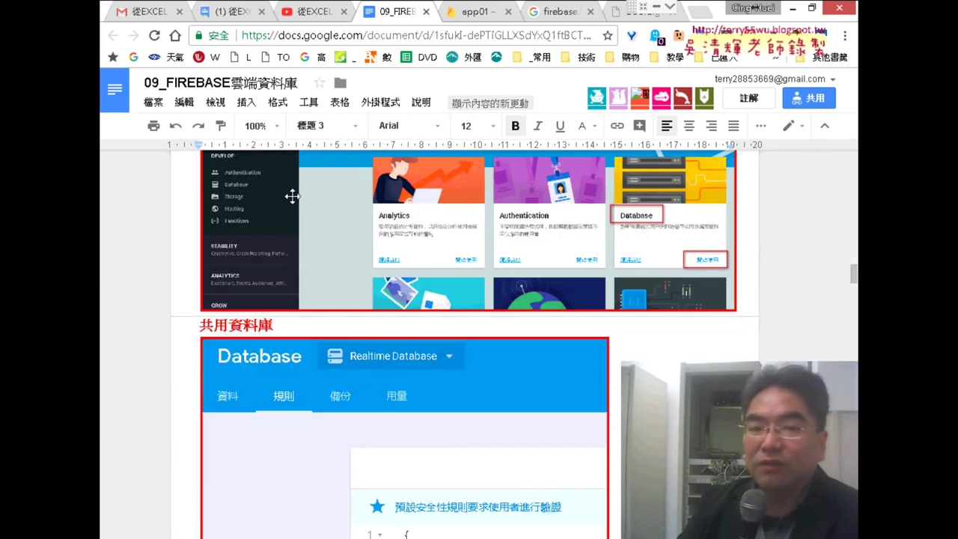
{"action": "scroll", "coordinate": [298, 197], "scroll_direction": "up", "scroll_amount": 1}
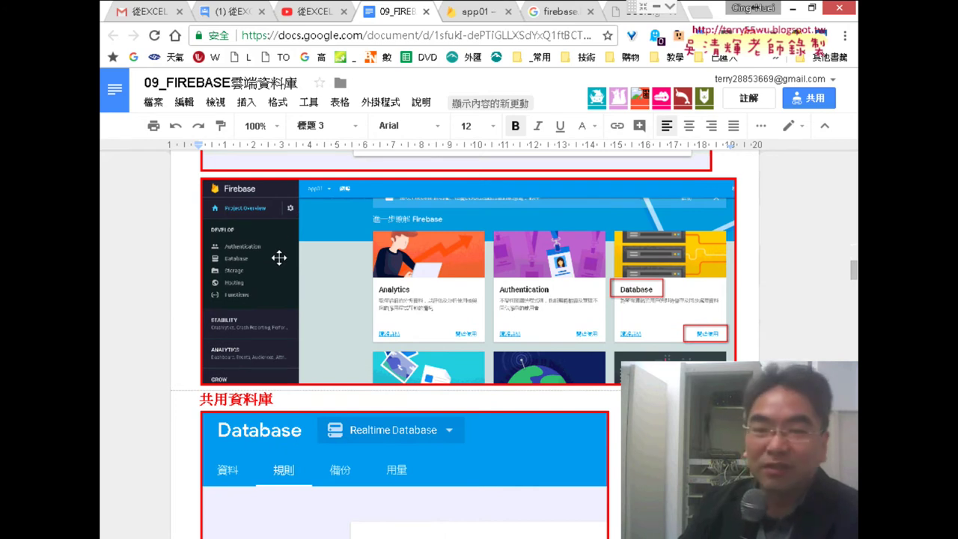
{"action": "scroll", "coordinate": [332, 285], "scroll_direction": "down", "scroll_amount": 2}
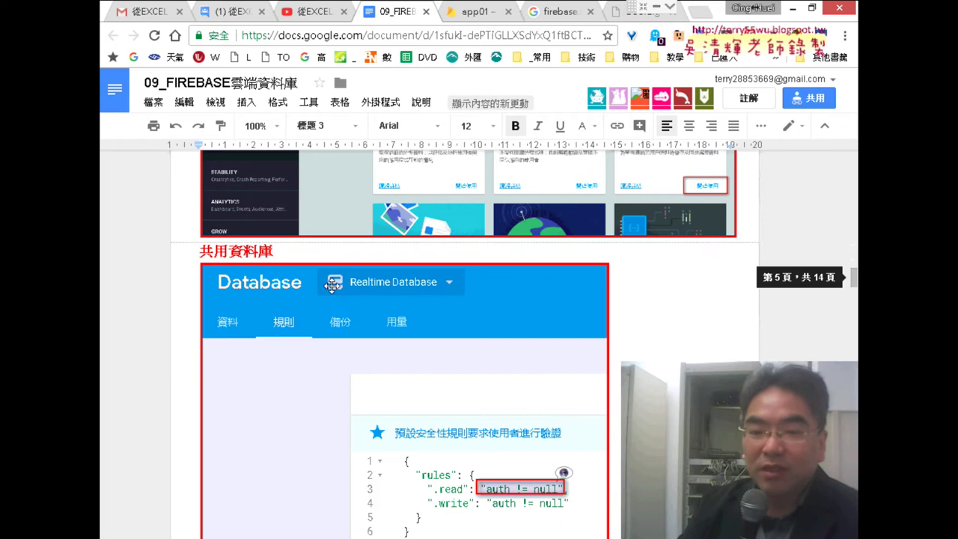
{"action": "scroll", "coordinate": [331, 285], "scroll_direction": "down", "scroll_amount": 2}
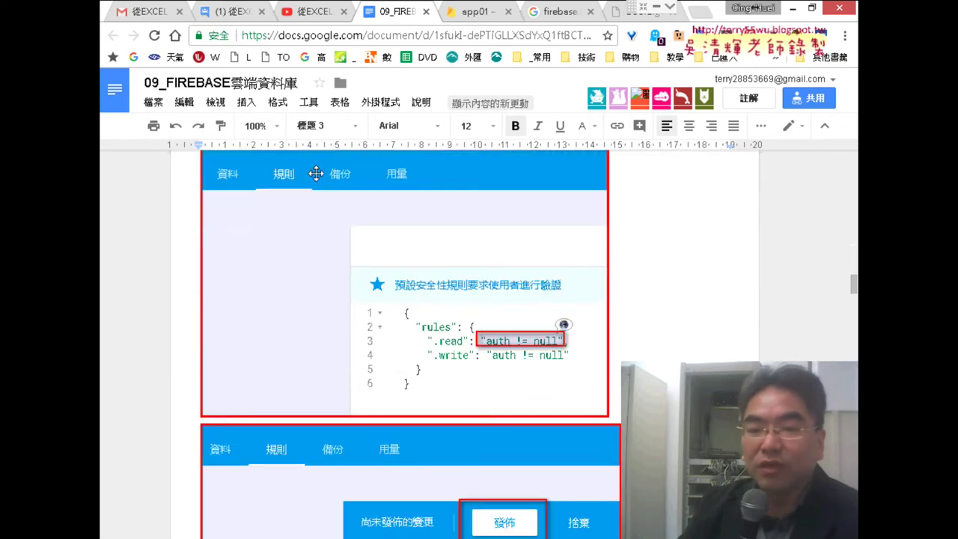
{"action": "scroll", "coordinate": [346, 240], "scroll_direction": "down", "scroll_amount": 1}
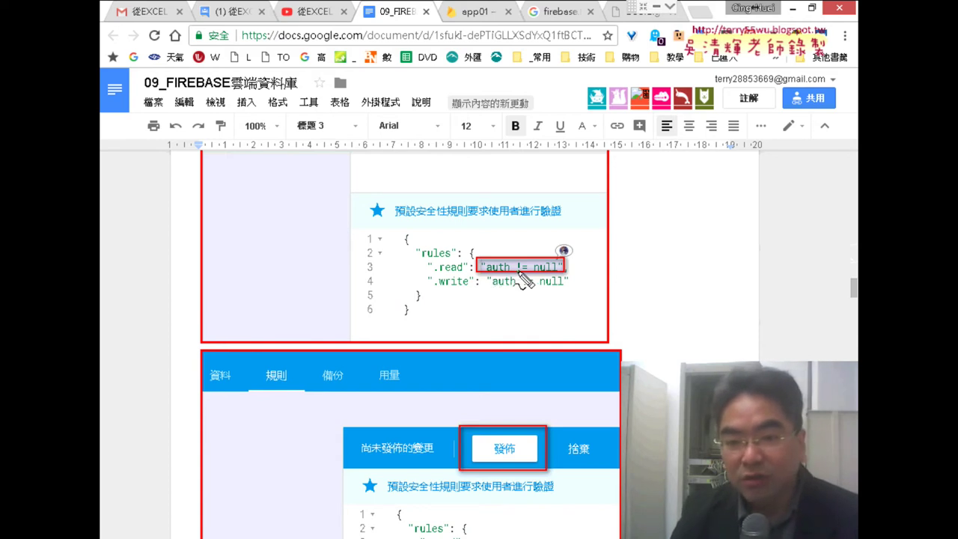
{"action": "mouse_move", "coordinate": [631, 248]}
{"action": "left_mouse_down"}
{"action": "mouse_move", "coordinate": [631, 263]}
{"action": "mouse_move", "coordinate": [660, 272]}
{"action": "left_mouse_up"}
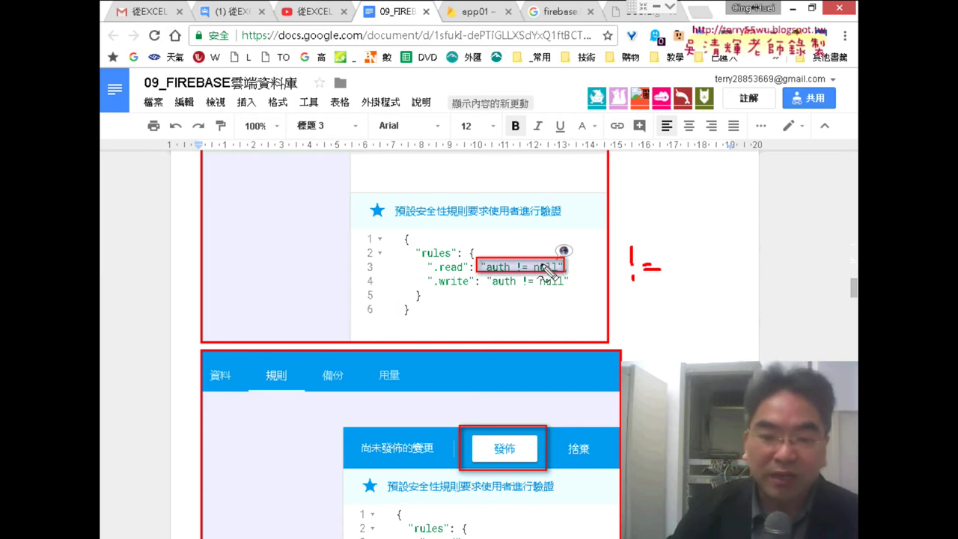
{"action": "key", "text": "Escape"}
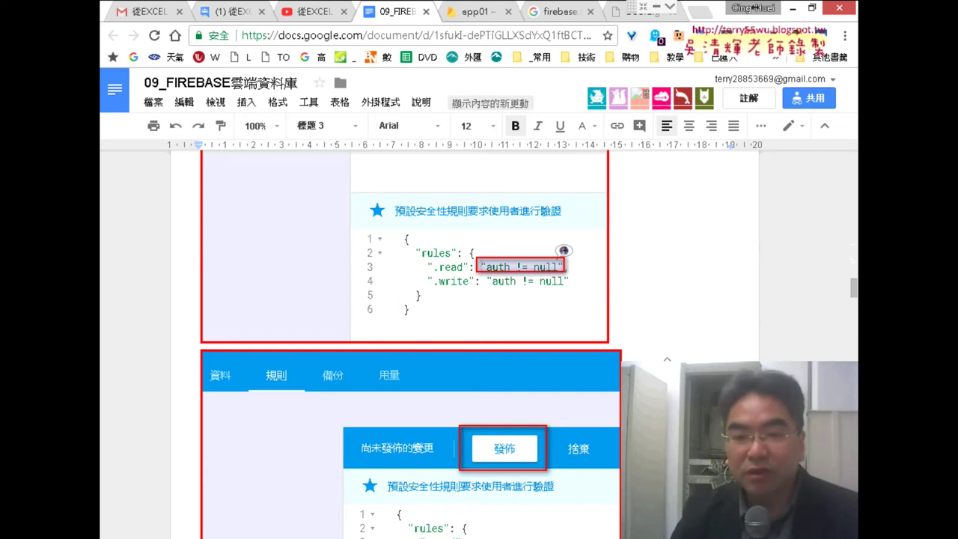
{"action": "scroll", "coordinate": [640, 336], "scroll_direction": "down", "scroll_amount": 2}
{"action": "scroll", "coordinate": [482, 237], "scroll_direction": "up", "scroll_amount": 1}
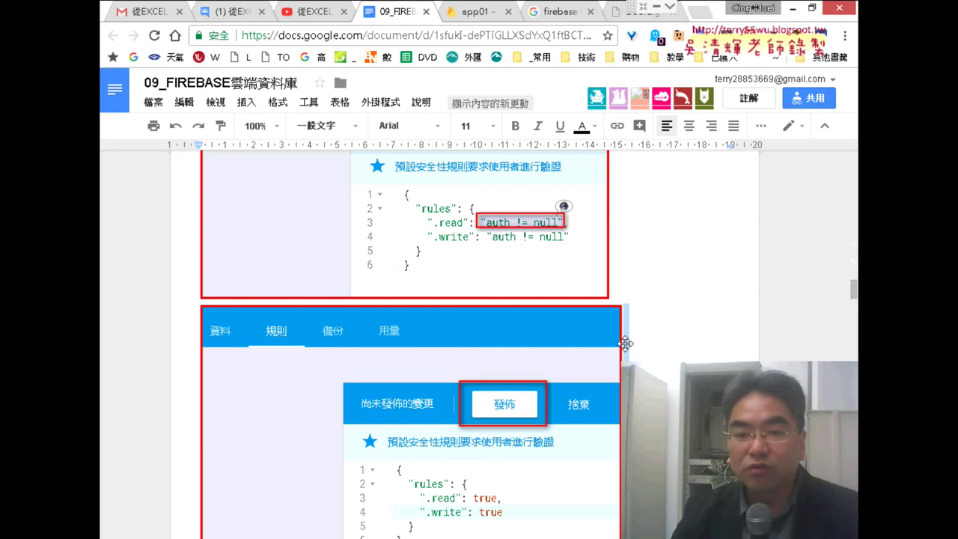
{"action": "scroll", "coordinate": [635, 348], "scroll_direction": "down", "scroll_amount": 1}
{"action": "scroll", "coordinate": [635, 348], "scroll_direction": "down", "scroll_amount": 1}
{"action": "scroll", "coordinate": [549, 337], "scroll_direction": "down", "scroll_amount": 1}
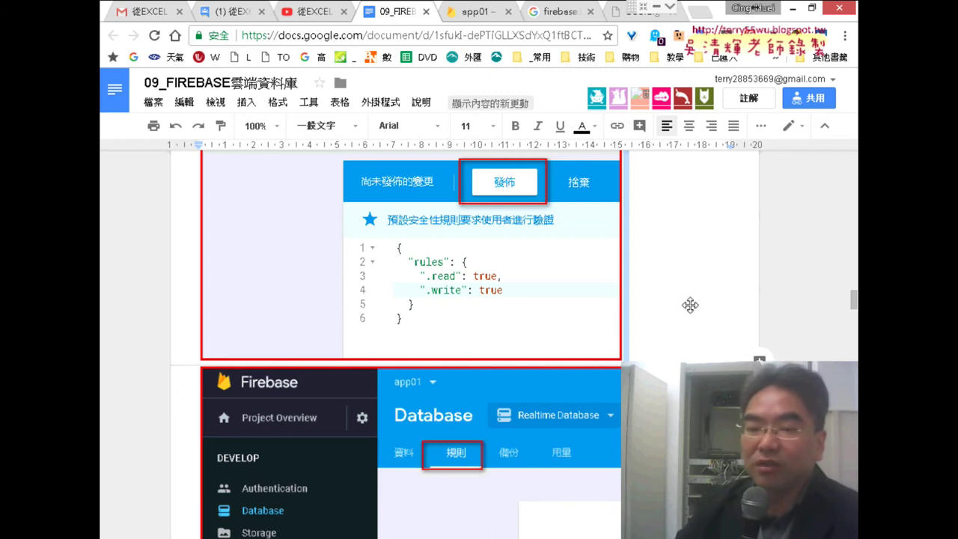
{"action": "scroll", "coordinate": [690, 304], "scroll_direction": "down", "scroll_amount": 3}
{"action": "scroll", "coordinate": [691, 305], "scroll_direction": "down", "scroll_amount": 2}
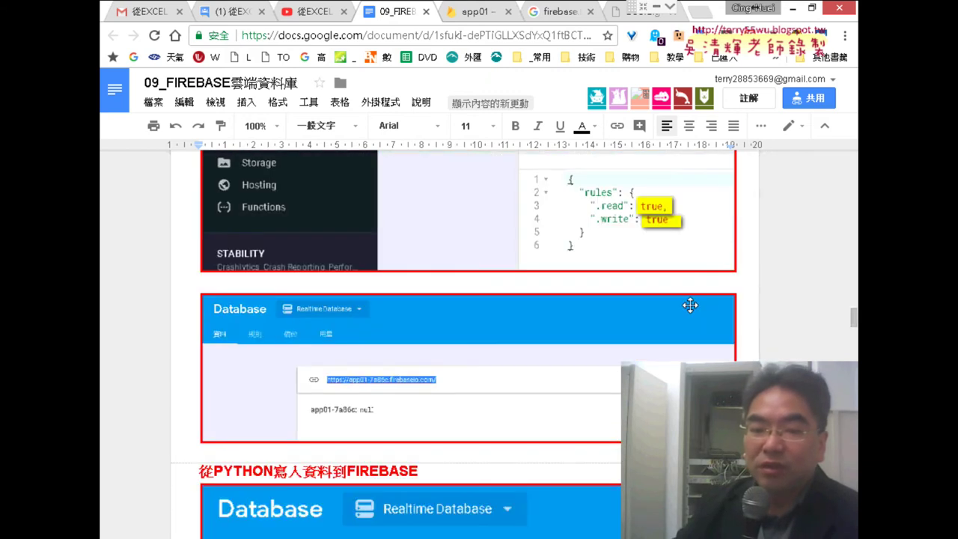
{"action": "scroll", "coordinate": [690, 305], "scroll_direction": "down", "scroll_amount": 1}
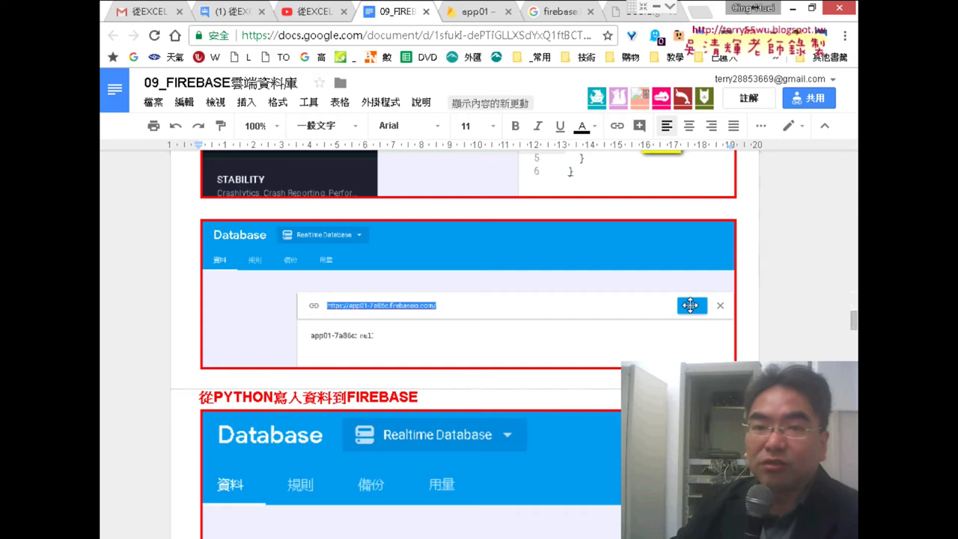
{"action": "left_click", "coordinate": [477, 12]}
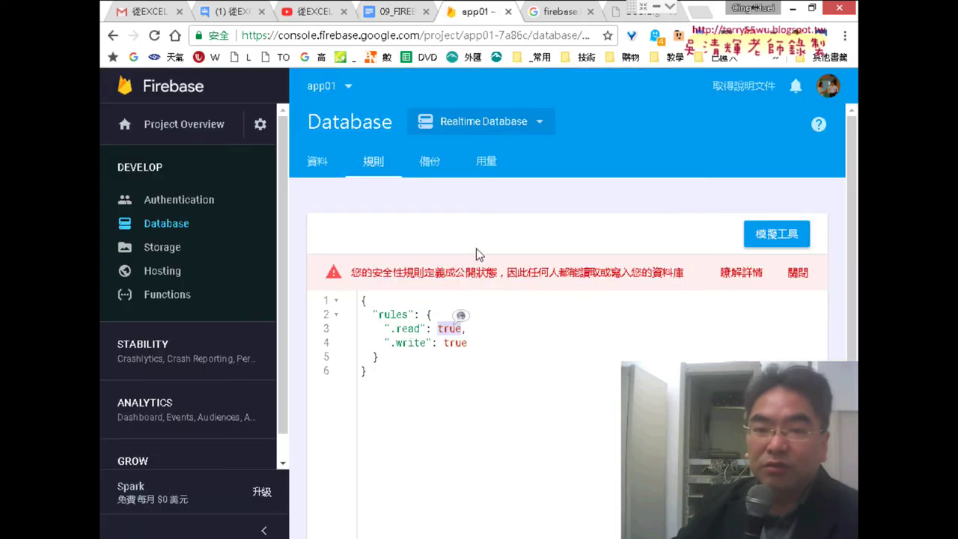
{"action": "left_click", "coordinate": [315, 164]}
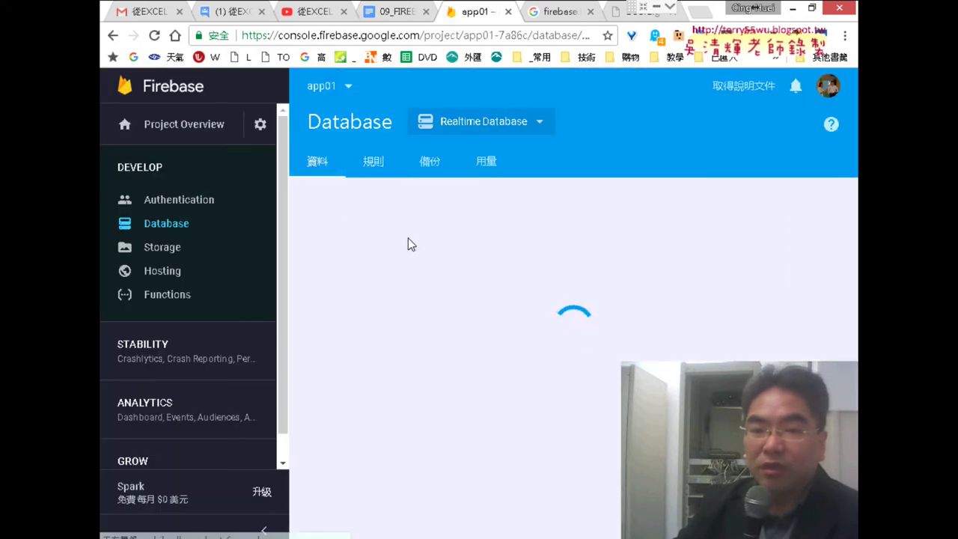
{"action": "left_click_drag", "start_coordinate": [527, 235], "coordinate": [355, 235]}
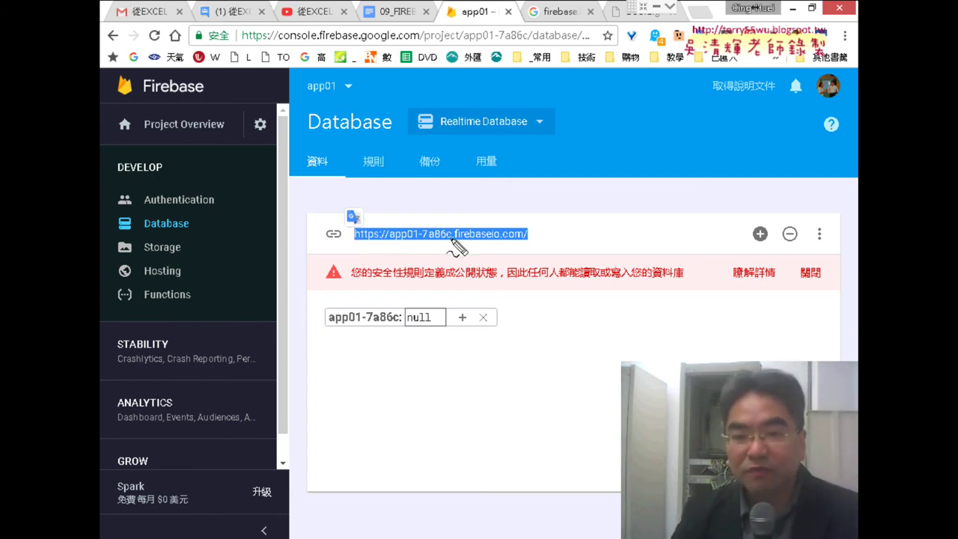
{"action": "left_click_drag", "start_coordinate": [456, 241], "coordinate": [531, 242]}
{"action": "mouse_move", "coordinate": [444, 242]}
{"action": "left_mouse_down"}
{"action": "mouse_move", "coordinate": [381, 244]}
{"action": "mouse_move", "coordinate": [455, 229]}
{"action": "mouse_move", "coordinate": [450, 253]}
{"action": "left_mouse_up"}
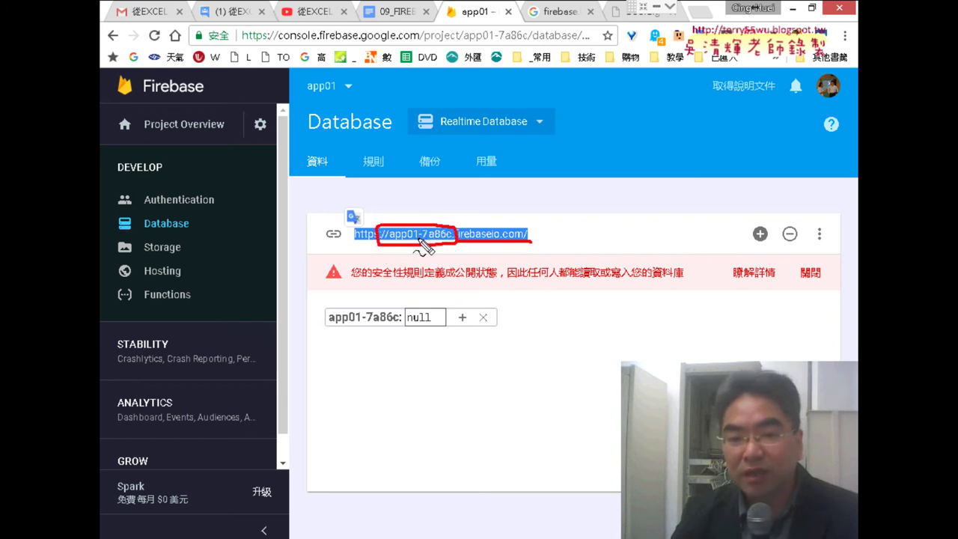
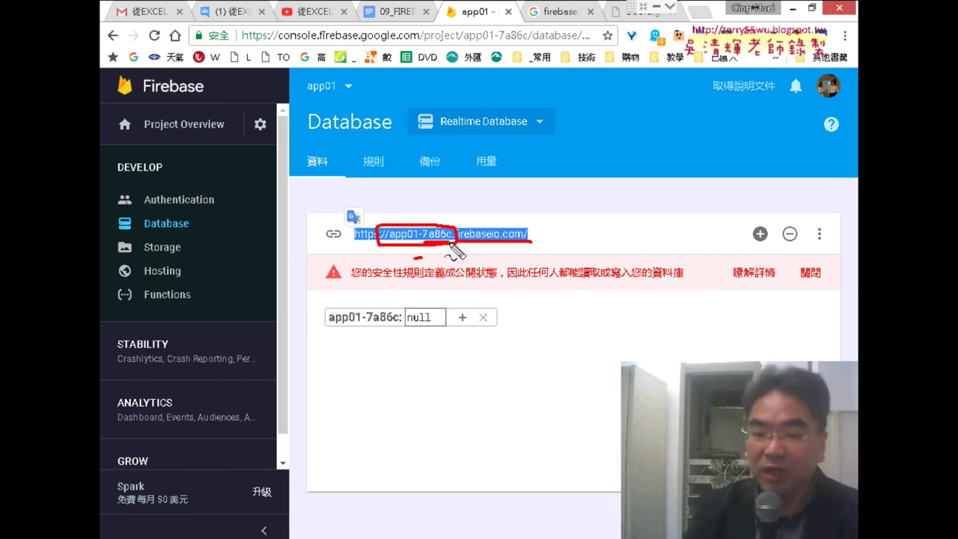
Erase the mark around the database URL and bring up the 09_FIREBASE雲端資料庫 lesson tab.
{"action": "key", "text": "Escape"}
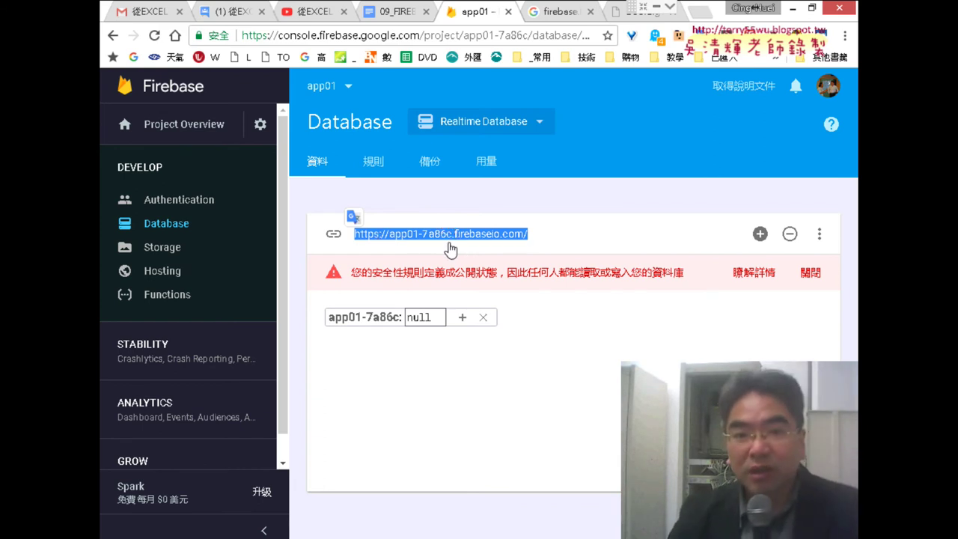
{"action": "left_click", "coordinate": [393, 12]}
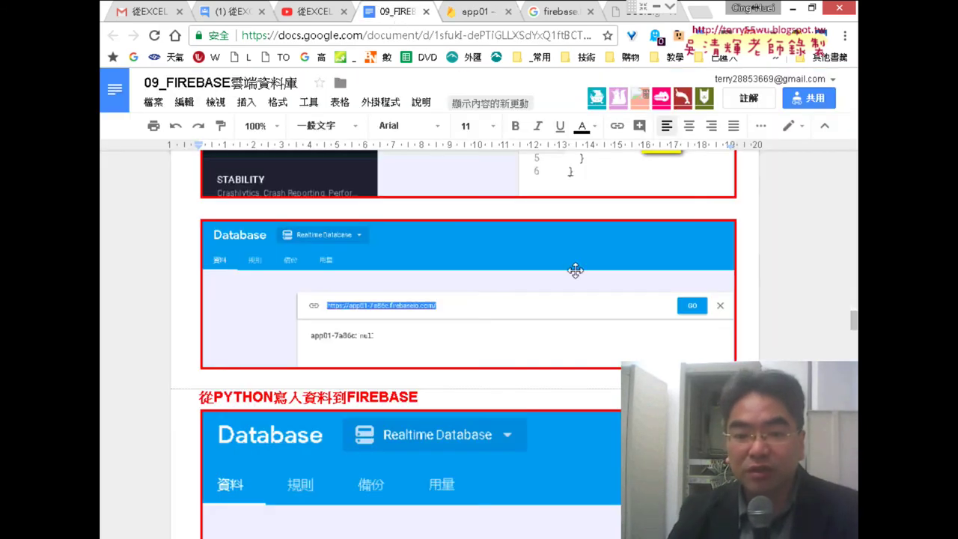
Scroll to the input.py code, highlight it and 'import firebase', then return to the document top.
{"action": "scroll", "coordinate": [575, 271], "scroll_direction": "down", "scroll_amount": 4}
{"action": "scroll", "coordinate": [577, 272], "scroll_direction": "down", "scroll_amount": 2}
{"action": "scroll", "coordinate": [577, 273], "scroll_direction": "down", "scroll_amount": 5}
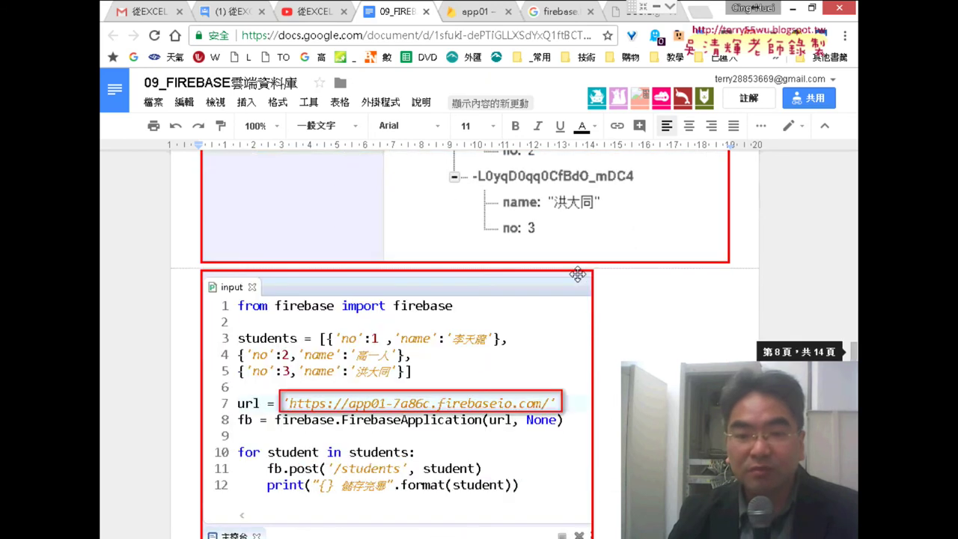
{"action": "scroll", "coordinate": [577, 272], "scroll_direction": "down", "scroll_amount": 2}
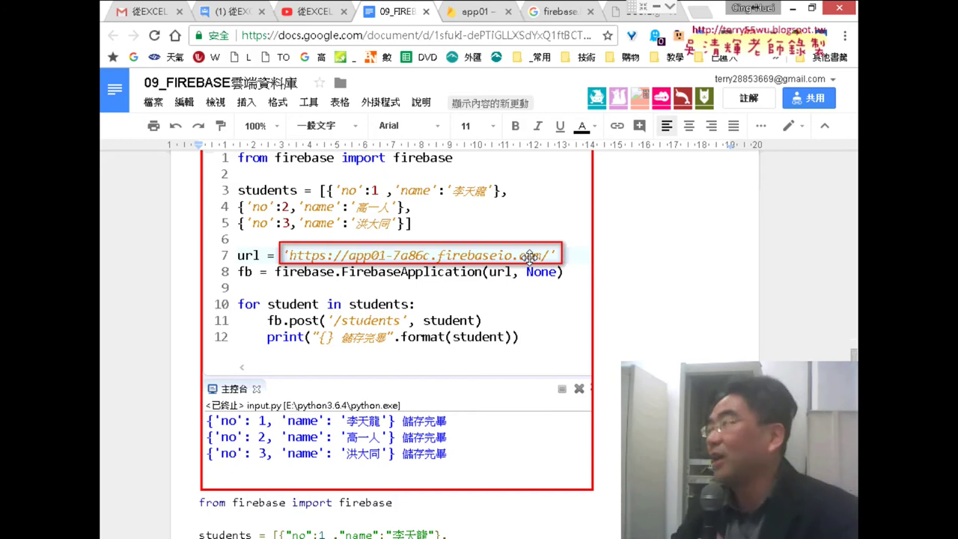
{"action": "scroll", "coordinate": [415, 266], "scroll_direction": "down", "scroll_amount": 2}
{"action": "scroll", "coordinate": [416, 270], "scroll_direction": "down", "scroll_amount": 1}
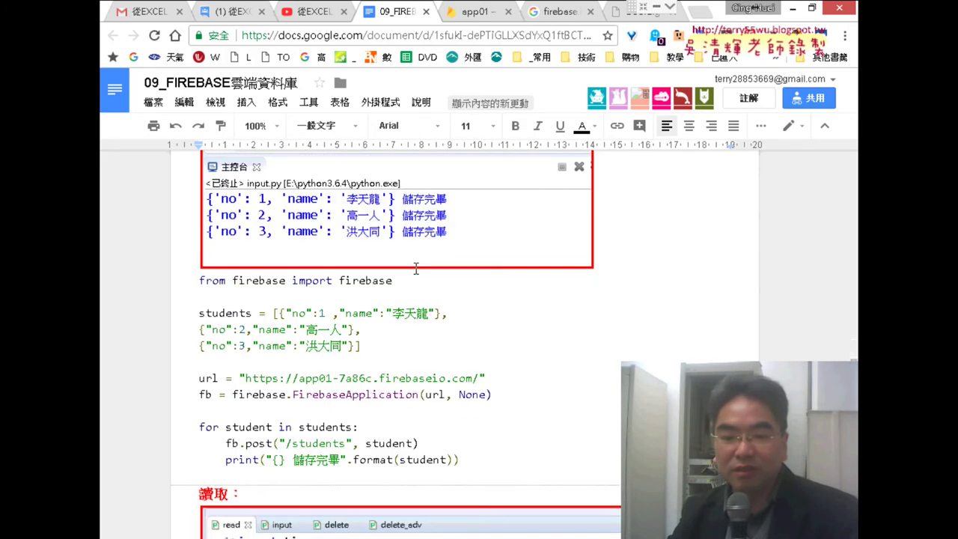
{"action": "left_click_drag", "start_coordinate": [466, 460], "coordinate": [192, 278]}
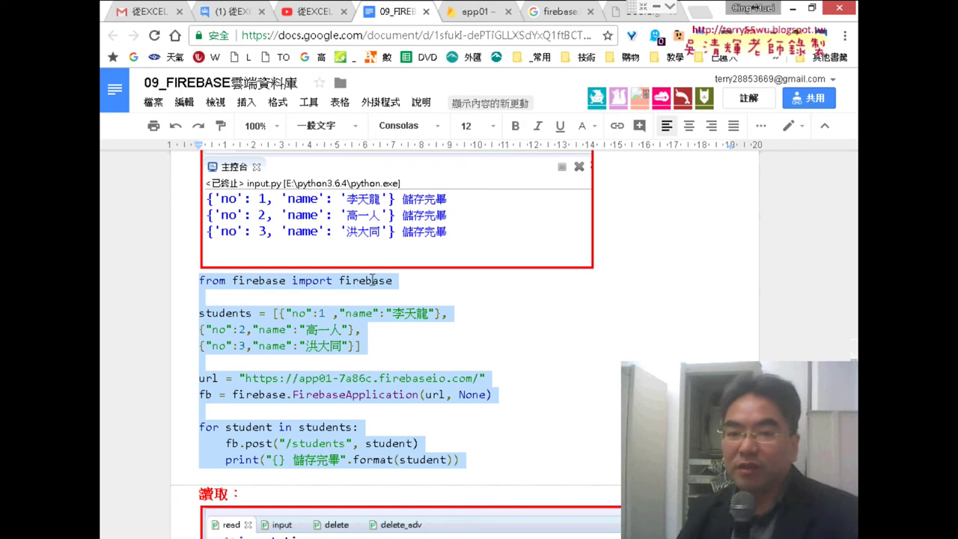
{"action": "left_click_drag", "start_coordinate": [392, 281], "coordinate": [292, 280]}
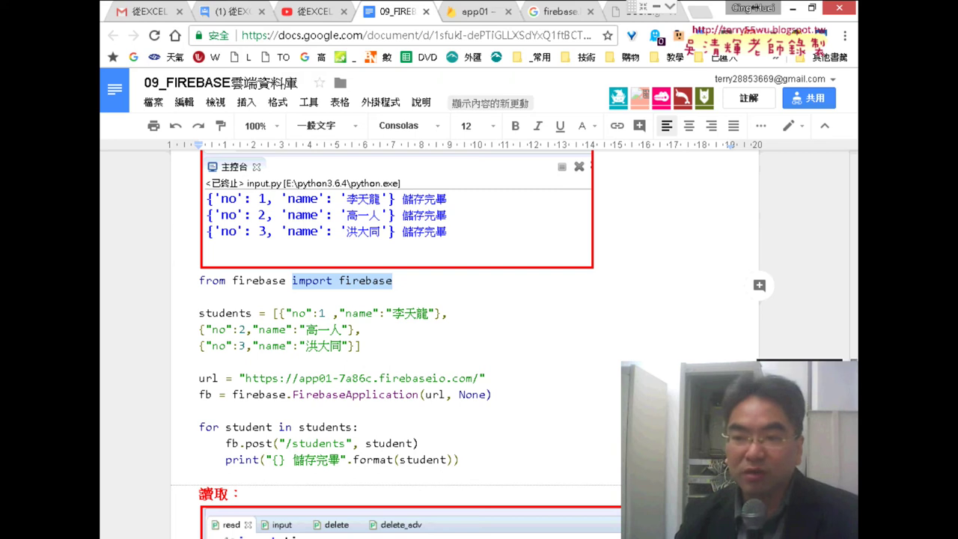
{"action": "left_click_drag", "start_coordinate": [854, 318], "coordinate": [853, 150]}
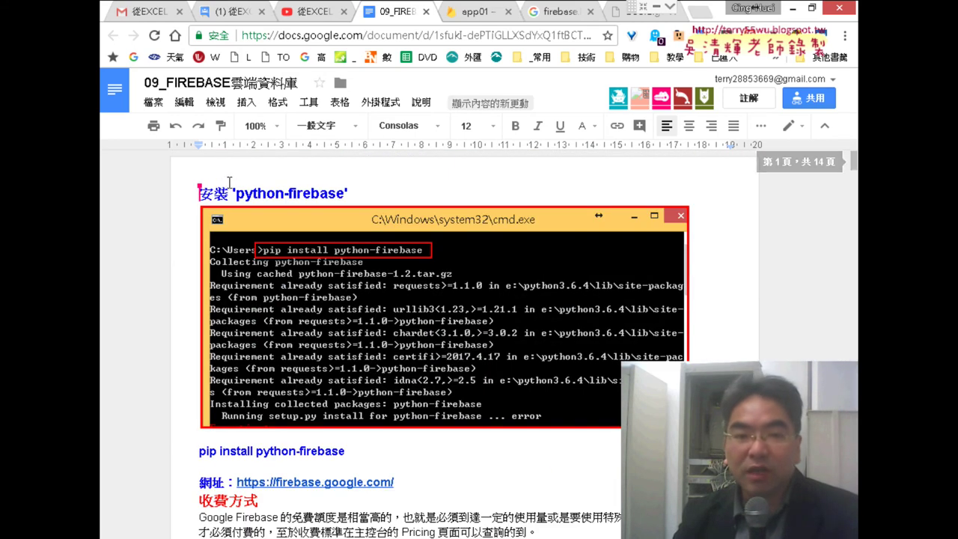
Highlight python-firebase in the install heading and in the pip install python-firebase command.
{"action": "left_click_drag", "start_coordinate": [237, 193], "coordinate": [345, 193]}
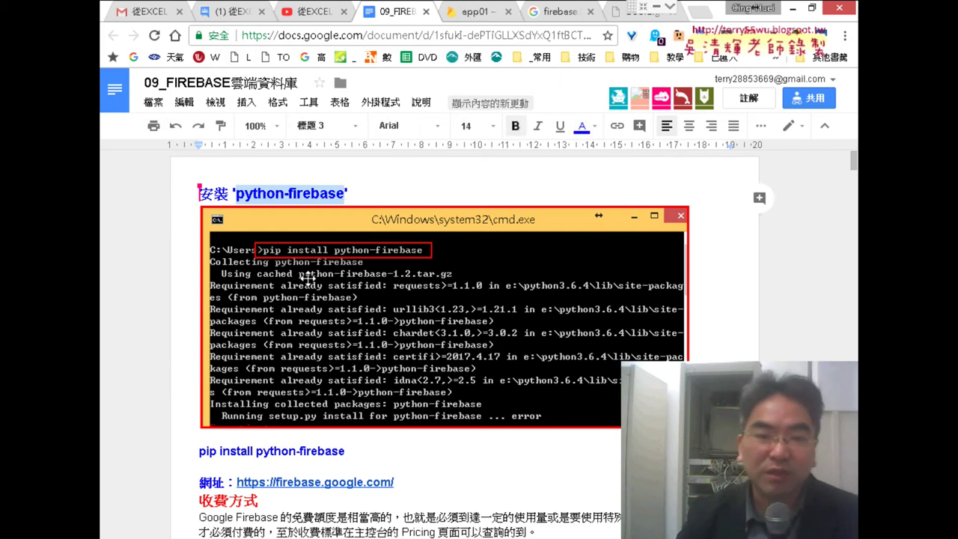
{"action": "scroll", "coordinate": [308, 277], "scroll_direction": "down", "scroll_amount": 1}
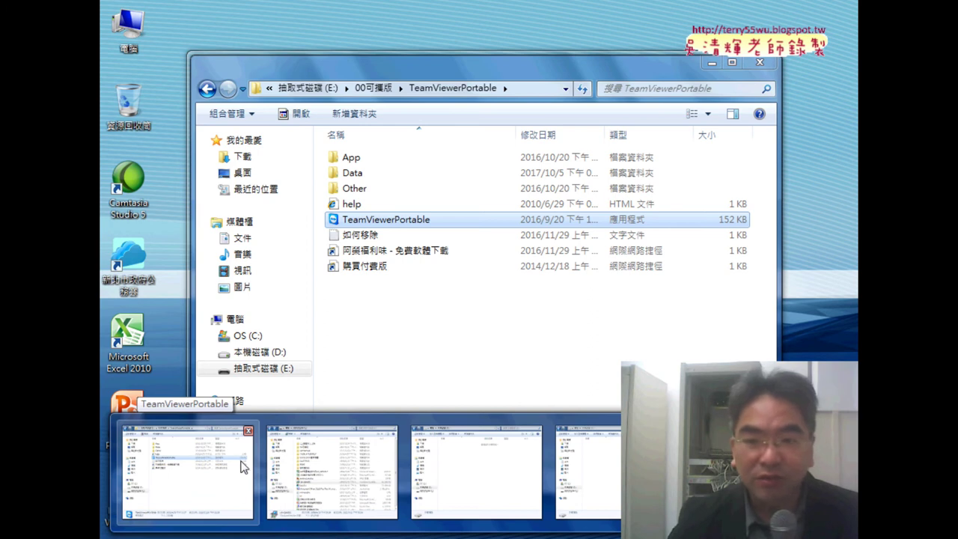
{"action": "scroll", "coordinate": [296, 238], "scroll_direction": "up", "scroll_amount": 1}
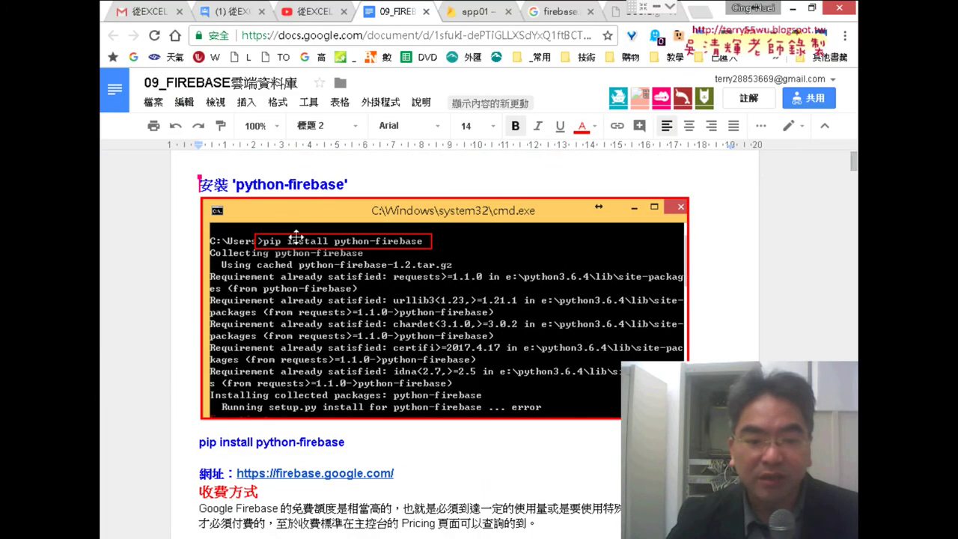
{"action": "left_click_drag", "start_coordinate": [199, 444], "coordinate": [347, 447]}
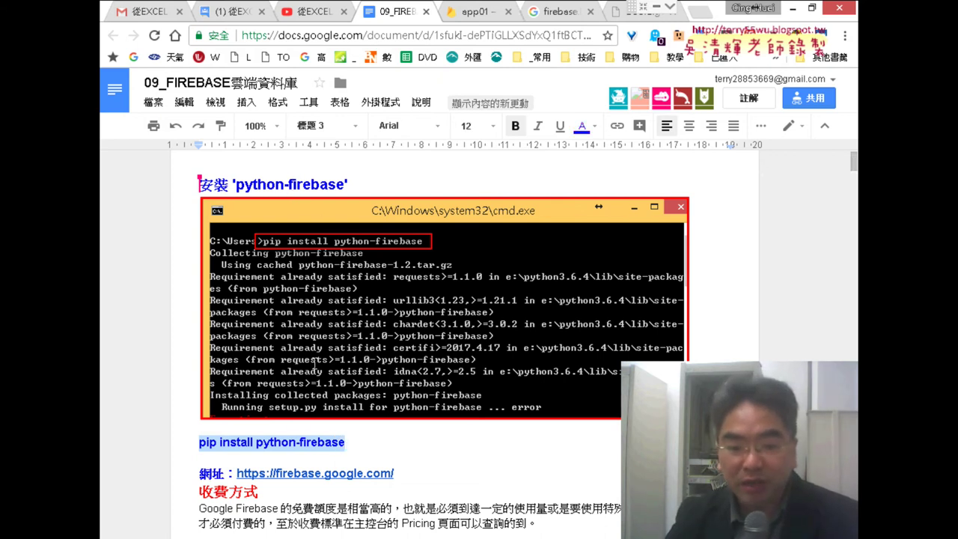
{"action": "left_click", "coordinate": [258, 443]}
{"action": "left_click_drag", "start_coordinate": [260, 442], "coordinate": [302, 445]}
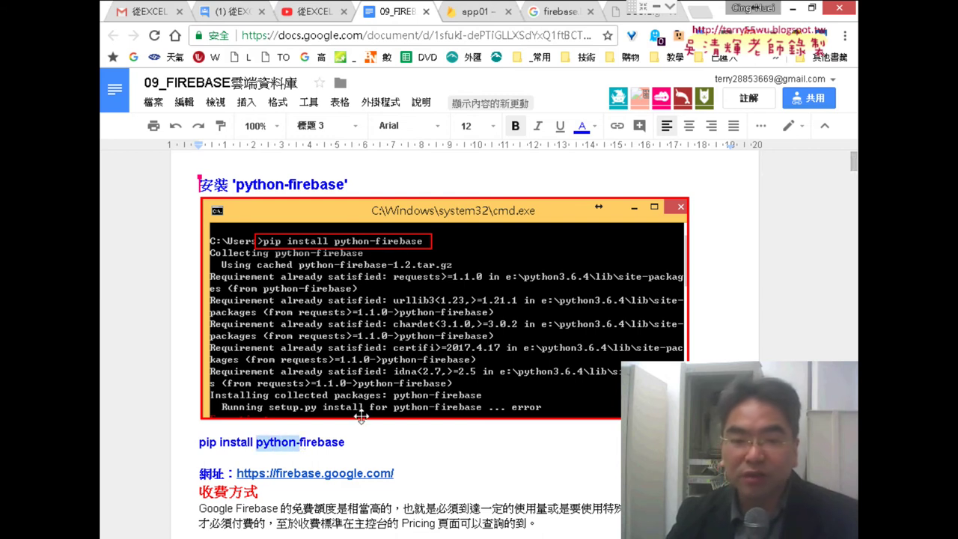
Reselect the pip install line, scroll down to the pricing table, and switch to Eclipse.
{"action": "scroll", "coordinate": [363, 411], "scroll_direction": "down", "scroll_amount": 2}
{"action": "left_click", "coordinate": [380, 297]}
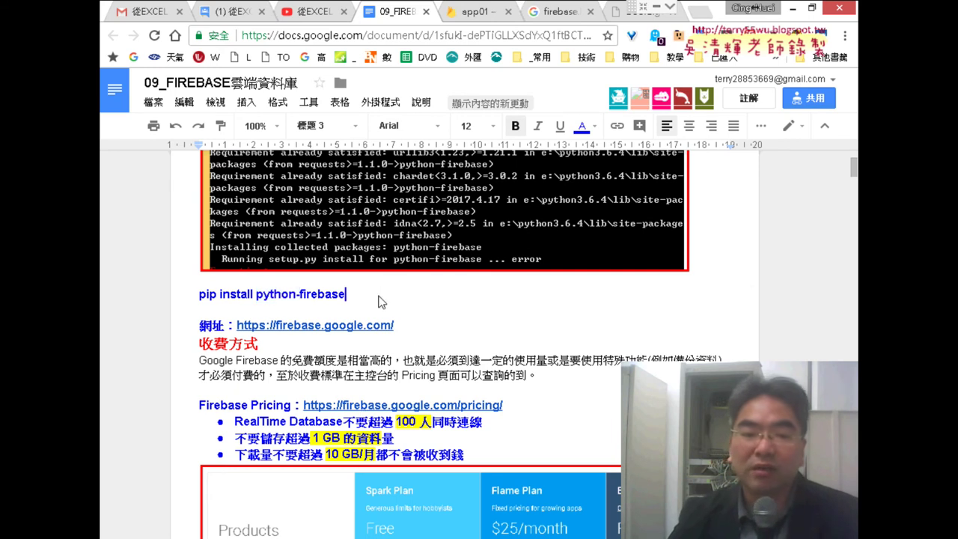
{"action": "left_click_drag", "start_coordinate": [268, 290], "coordinate": [200, 295]}
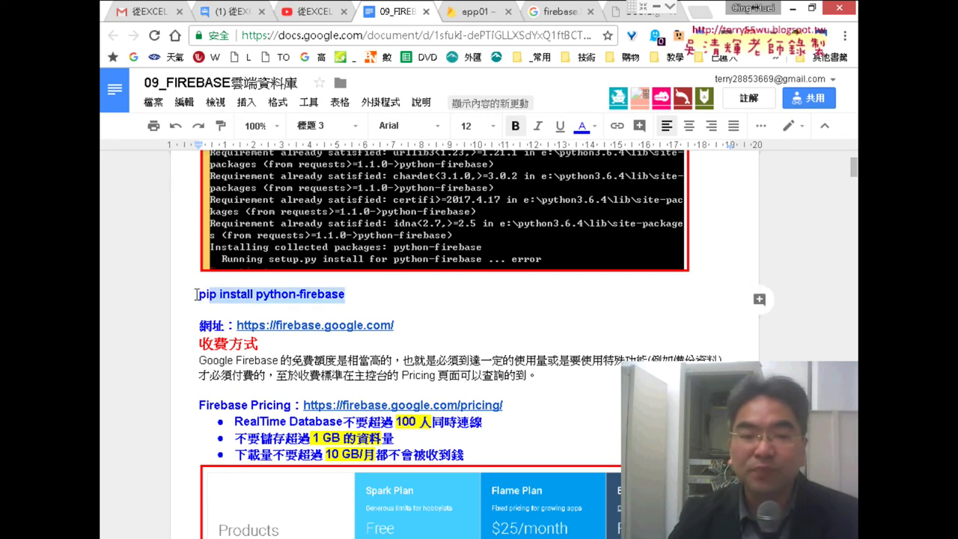
{"action": "scroll", "coordinate": [202, 421], "scroll_direction": "down", "scroll_amount": 4}
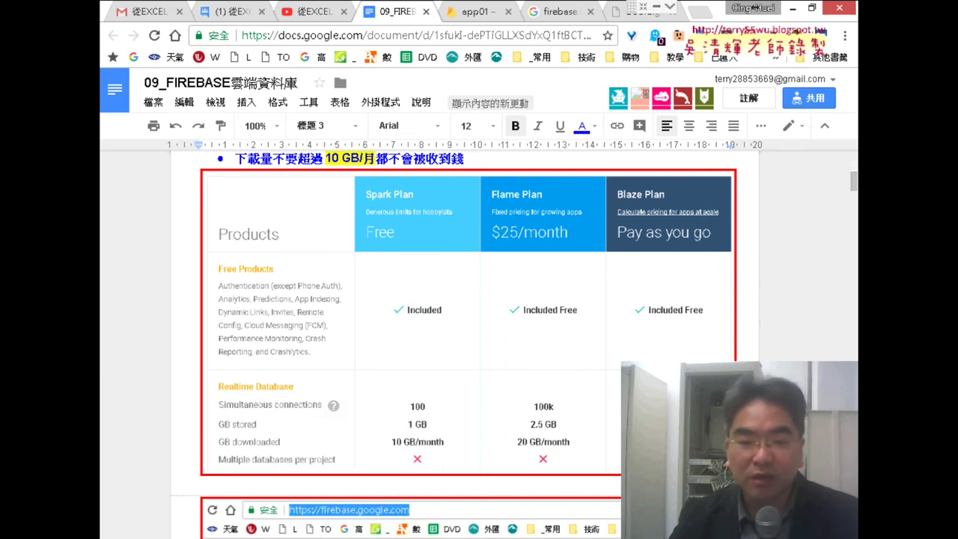
{"action": "key", "text": "alt+Tab"}
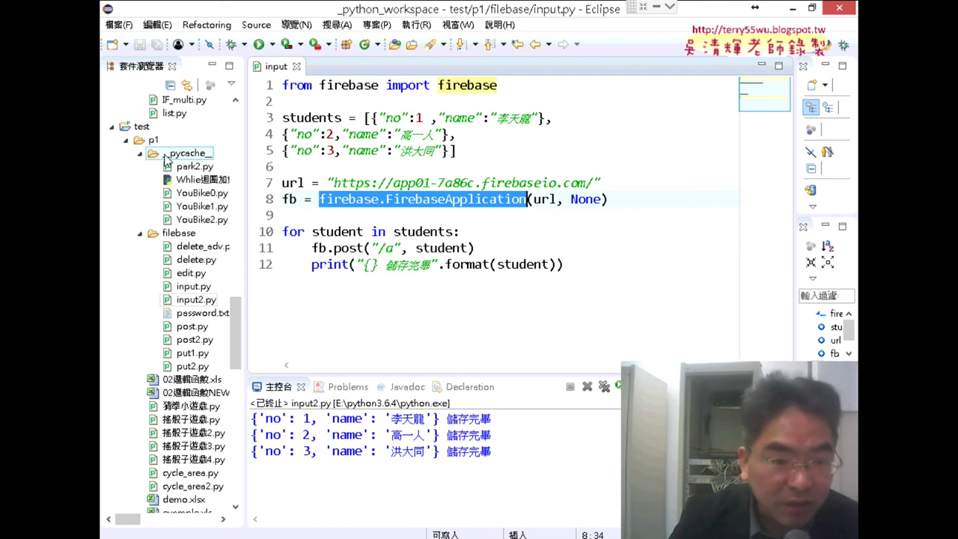
{"action": "left_click", "coordinate": [180, 235]}
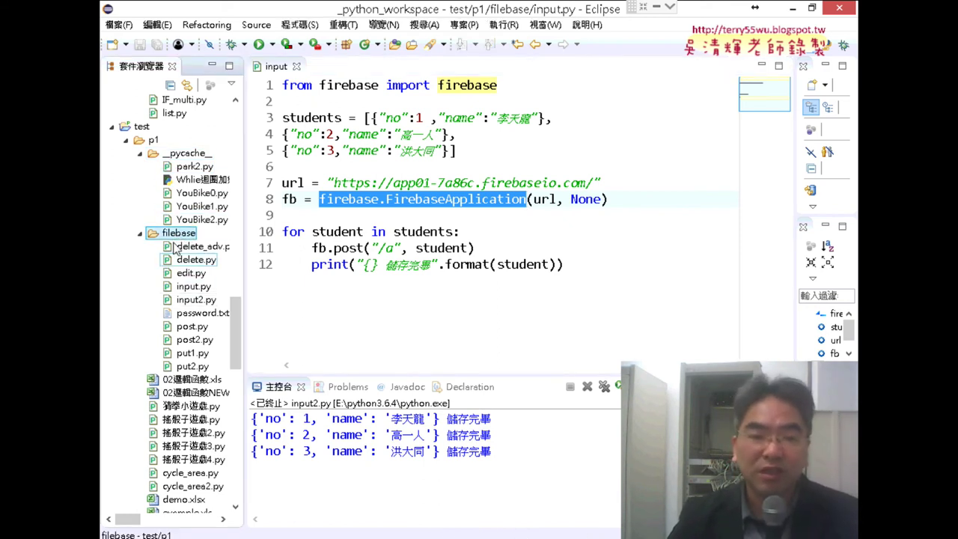
{"action": "right_click", "coordinate": [176, 235]}
{"action": "mouse_move", "coordinate": [285, 110]}
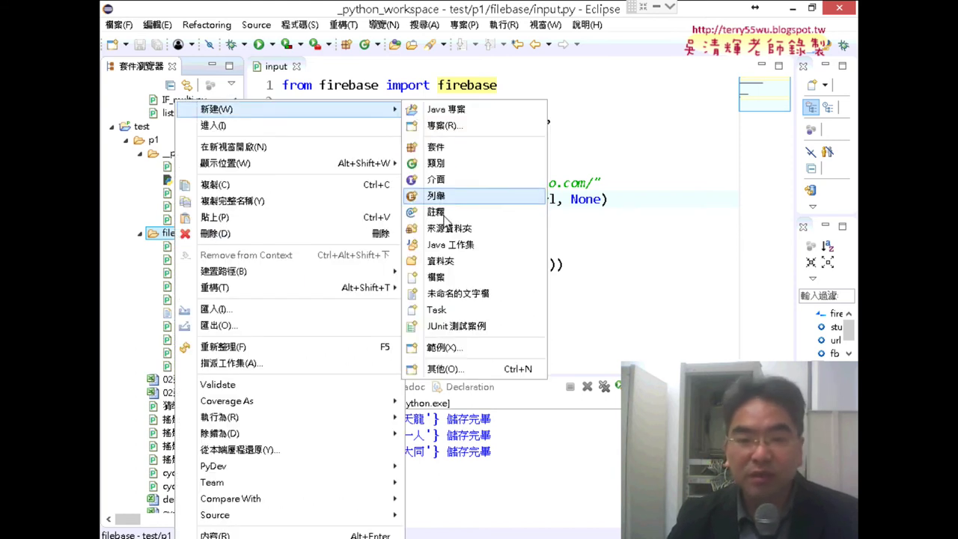
{"action": "left_click", "coordinate": [458, 370]}
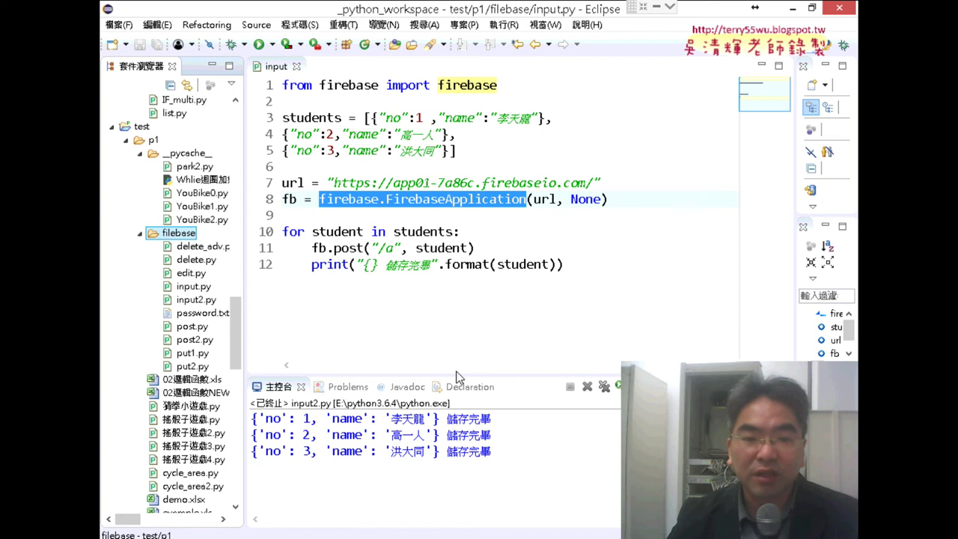
{"action": "left_click", "coordinate": [380, 266]}
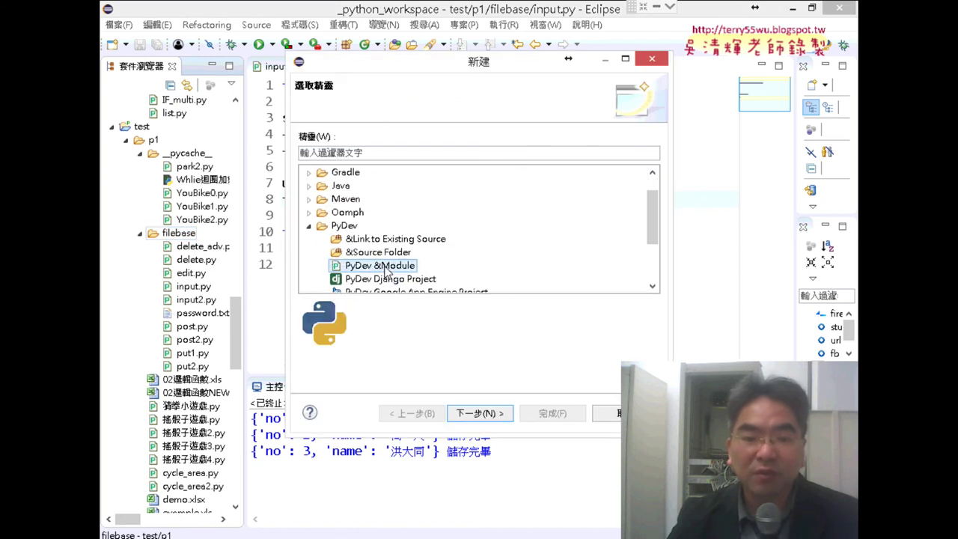
{"action": "left_click", "coordinate": [476, 414]}
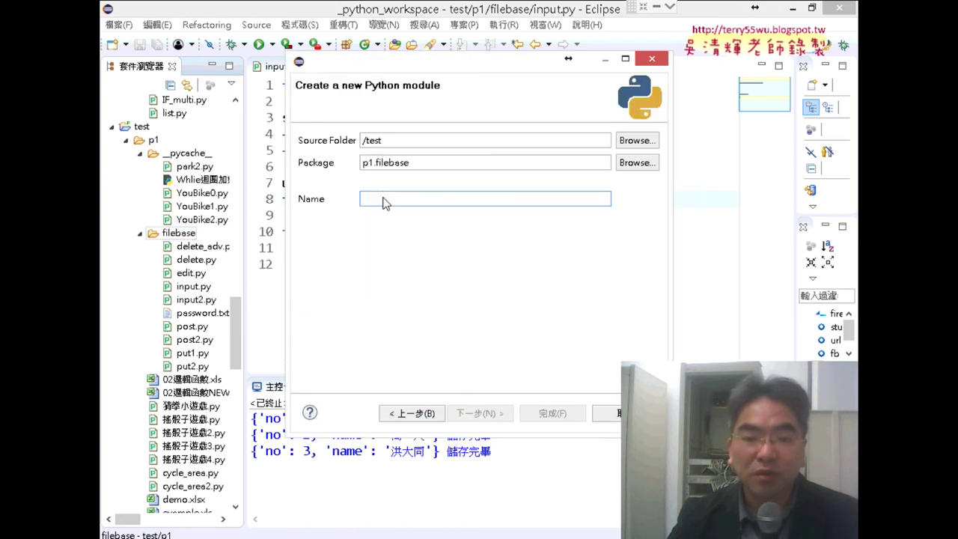
{"action": "left_click", "coordinate": [607, 413]}
{"action": "left_click_drag", "start_coordinate": [577, 264], "coordinate": [281, 86]}
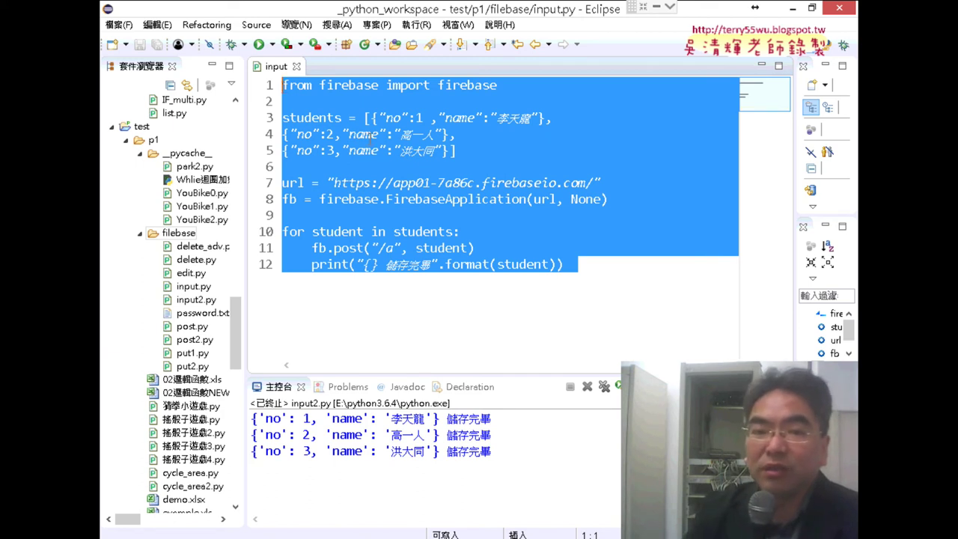
{"action": "left_click", "coordinate": [473, 153]}
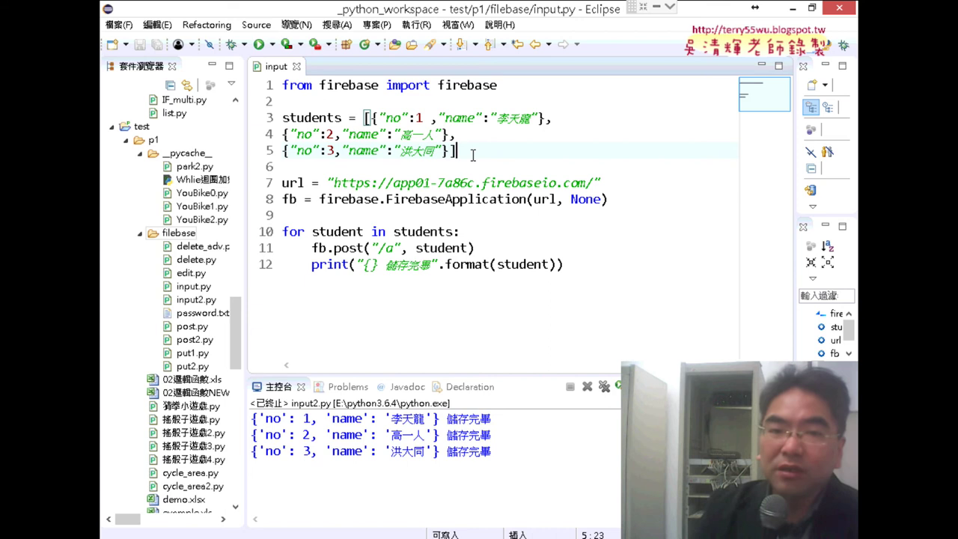
Mark up 'import firebase' on line 1 and the students list on line 3 with underlines and brackets.
{"action": "mouse_move", "coordinate": [387, 93]}
{"action": "left_mouse_down"}
{"action": "mouse_move", "coordinate": [495, 91]}
{"action": "mouse_move", "coordinate": [488, 96]}
{"action": "left_mouse_up"}
{"action": "left_click_drag", "start_coordinate": [378, 91], "coordinate": [321, 91]}
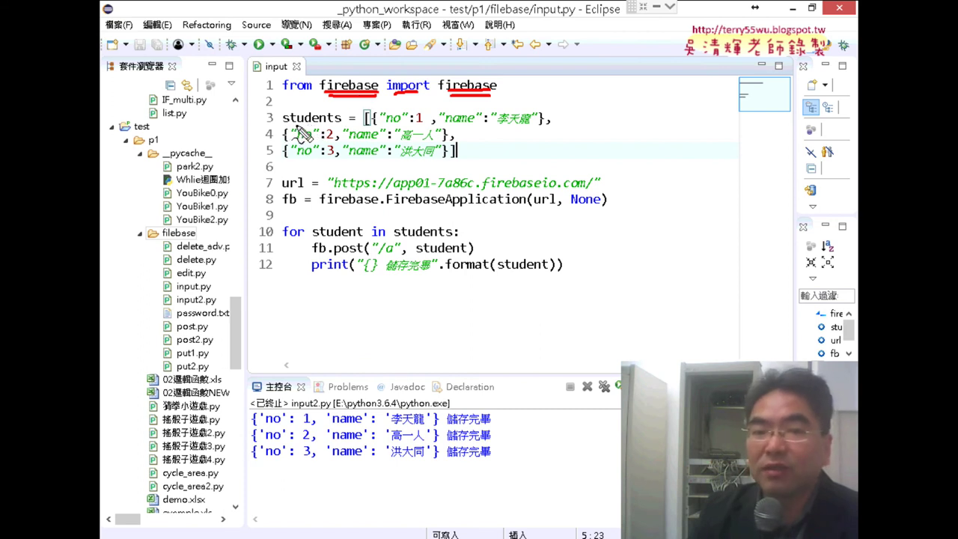
{"action": "left_click_drag", "start_coordinate": [284, 125], "coordinate": [342, 125]}
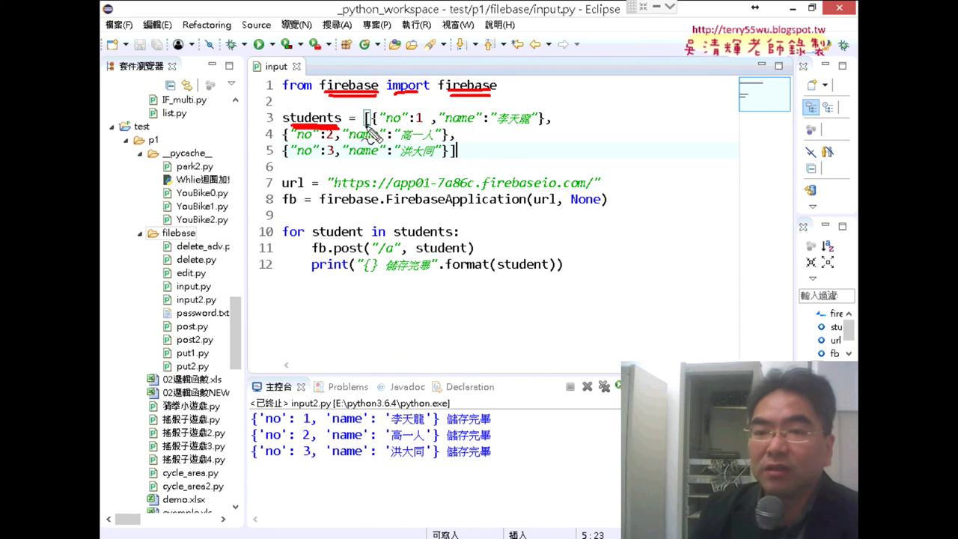
{"action": "left_click_drag", "start_coordinate": [619, 101], "coordinate": [597, 118]}
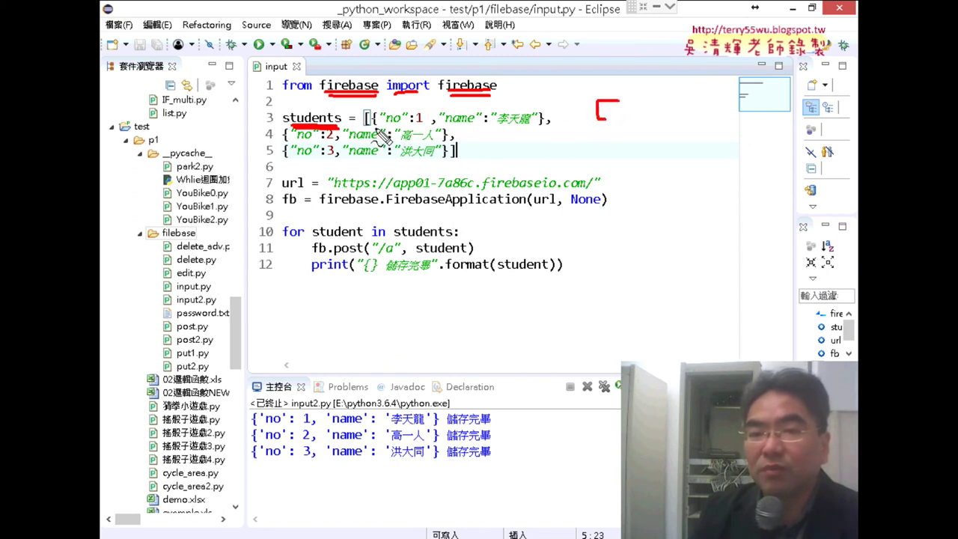
{"action": "left_click_drag", "start_coordinate": [378, 126], "coordinate": [539, 124]}
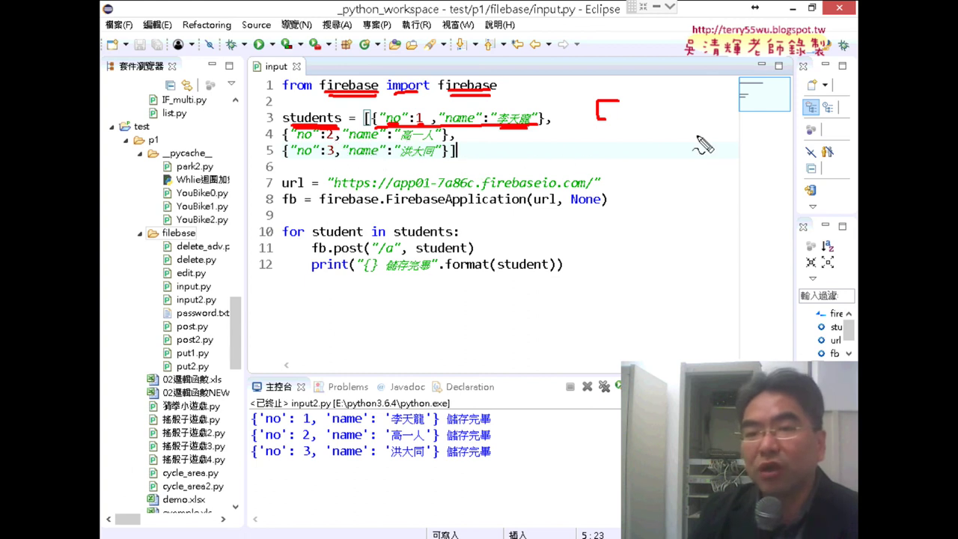
{"action": "left_click_drag", "start_coordinate": [681, 100], "coordinate": [681, 117]}
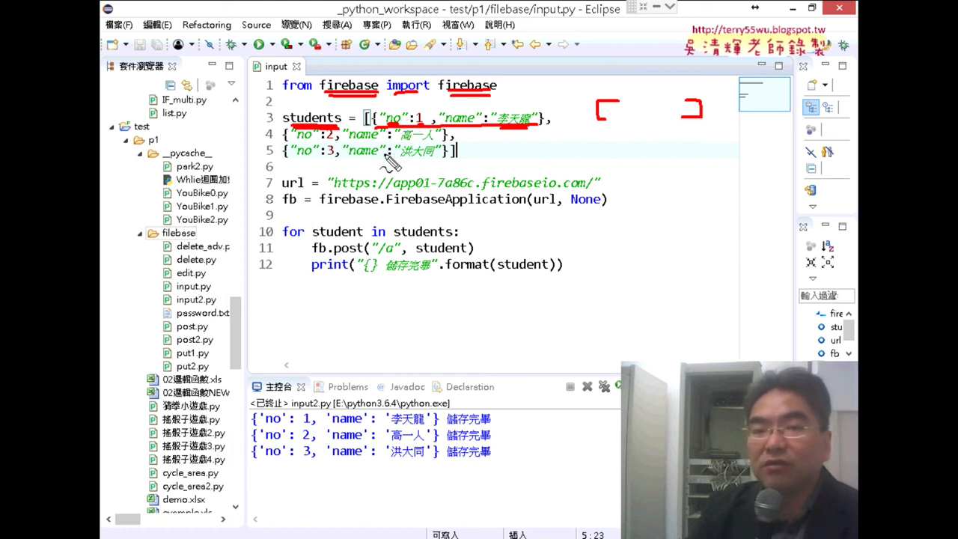
{"action": "mouse_move", "coordinate": [642, 106]}
{"action": "left_mouse_down"}
{"action": "mouse_move", "coordinate": [651, 51]}
{"action": "mouse_move", "coordinate": [683, 64]}
{"action": "left_mouse_up"}
Clear the annotations and select the database URL string on line 7.
{"action": "left_click_drag", "start_coordinate": [737, 28], "coordinate": [683, 63]}
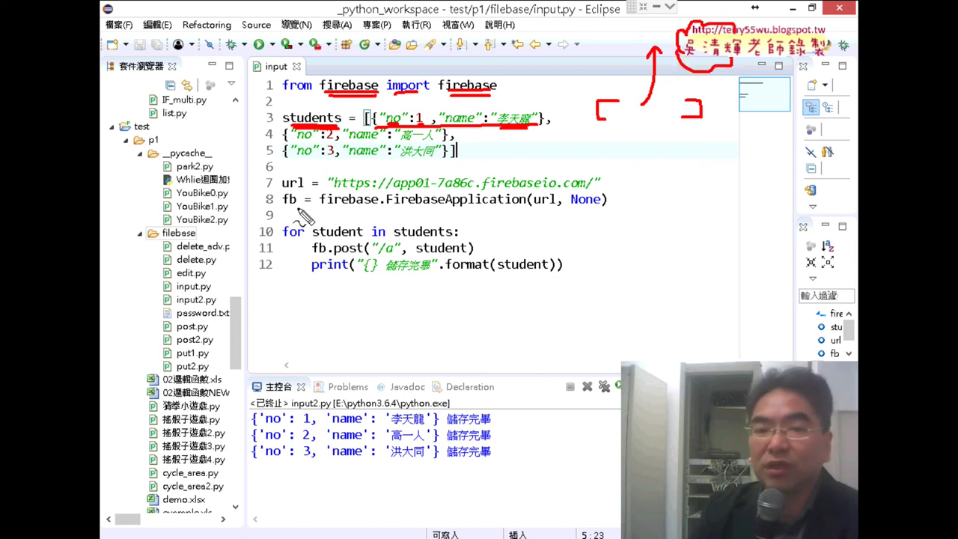
{"action": "left_click_drag", "start_coordinate": [283, 189], "coordinate": [585, 189]}
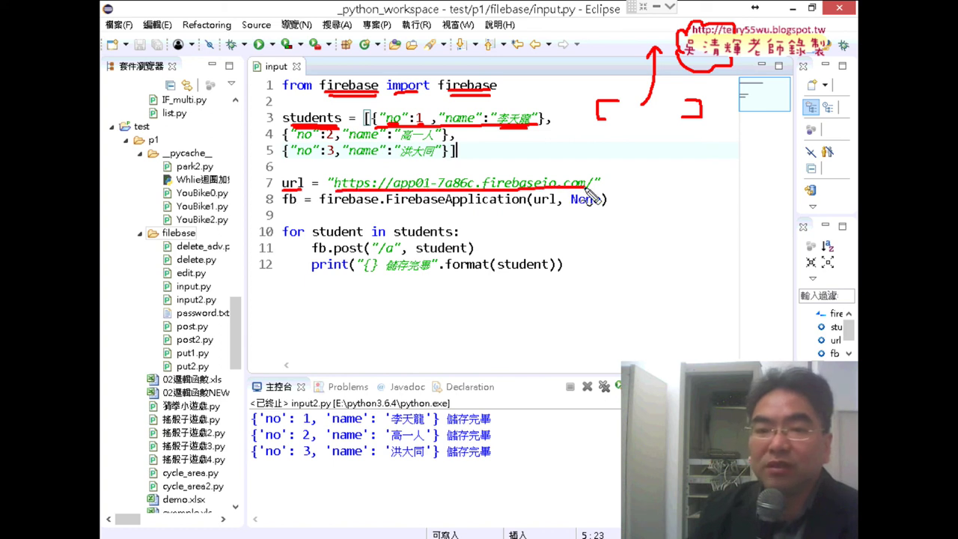
{"action": "key", "text": "Escape"}
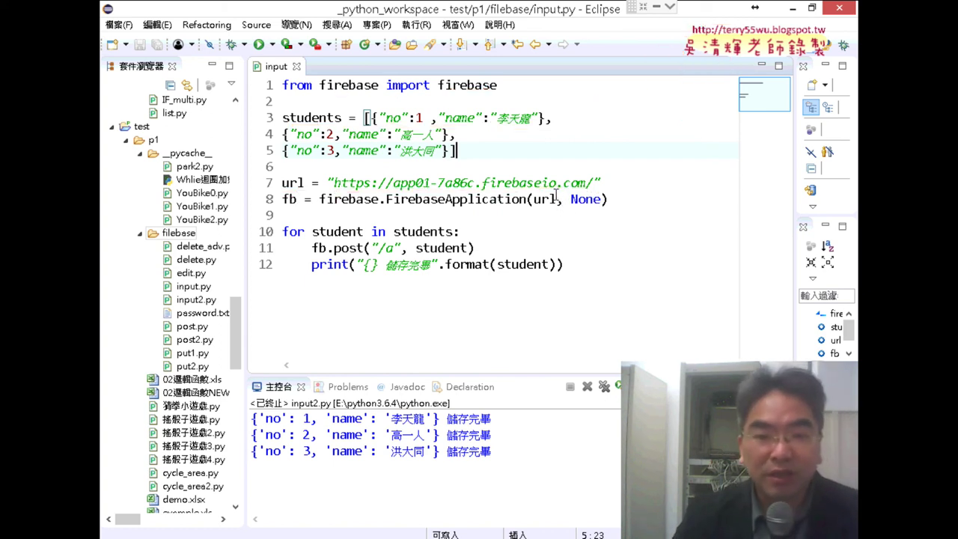
{"action": "left_click_drag", "start_coordinate": [334, 183], "coordinate": [593, 182]}
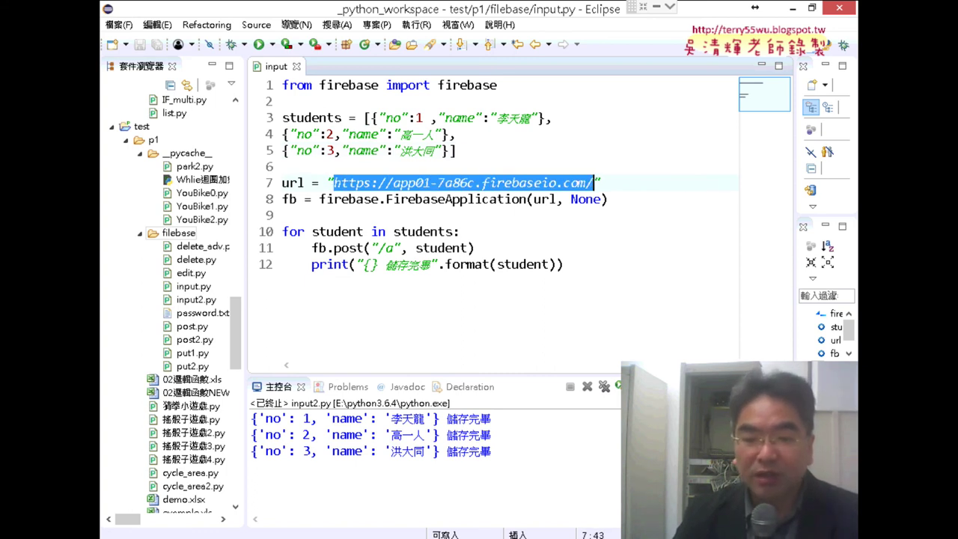
Copy the database URL from the Firebase Realtime Database console.
{"action": "left_click", "coordinate": [493, 494]}
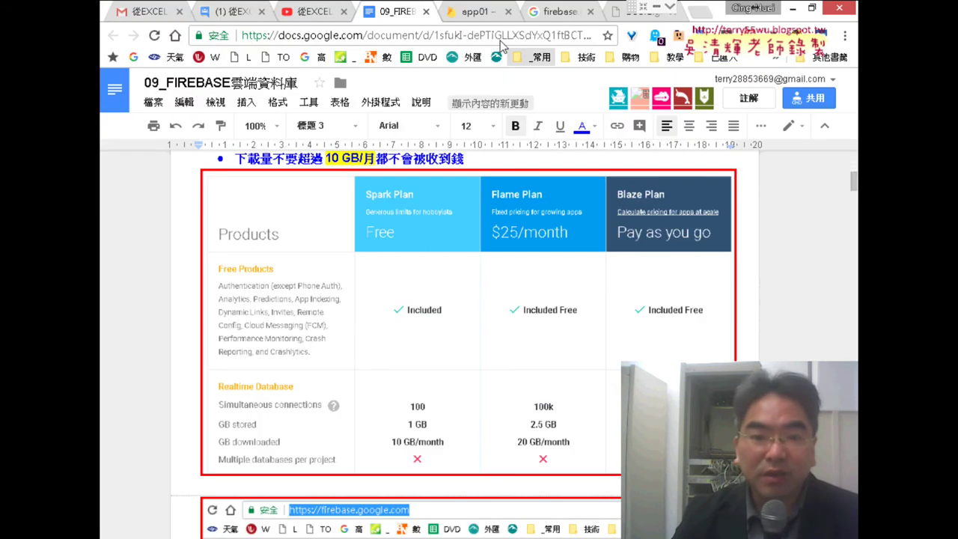
{"action": "left_click", "coordinate": [469, 11]}
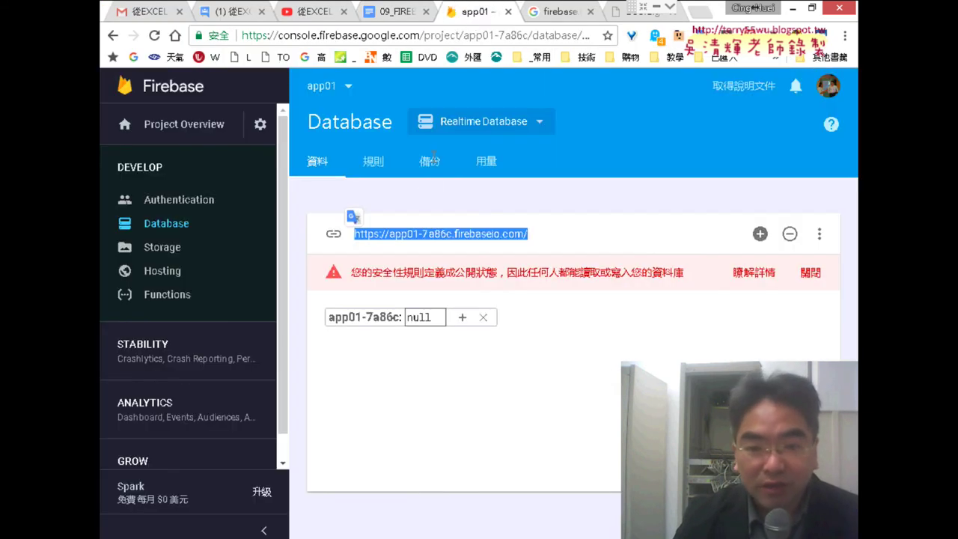
{"action": "right_click", "coordinate": [444, 238]}
{"action": "left_click", "coordinate": [474, 242]}
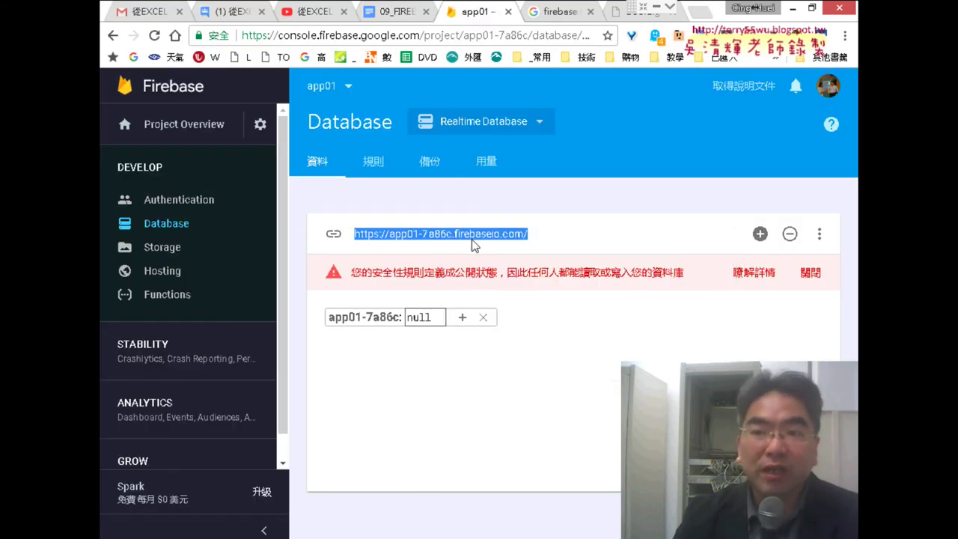
Paste the copied URL over line 7's old URL and rejoin the stray quote onto line 7.
{"action": "left_click", "coordinate": [794, 9]}
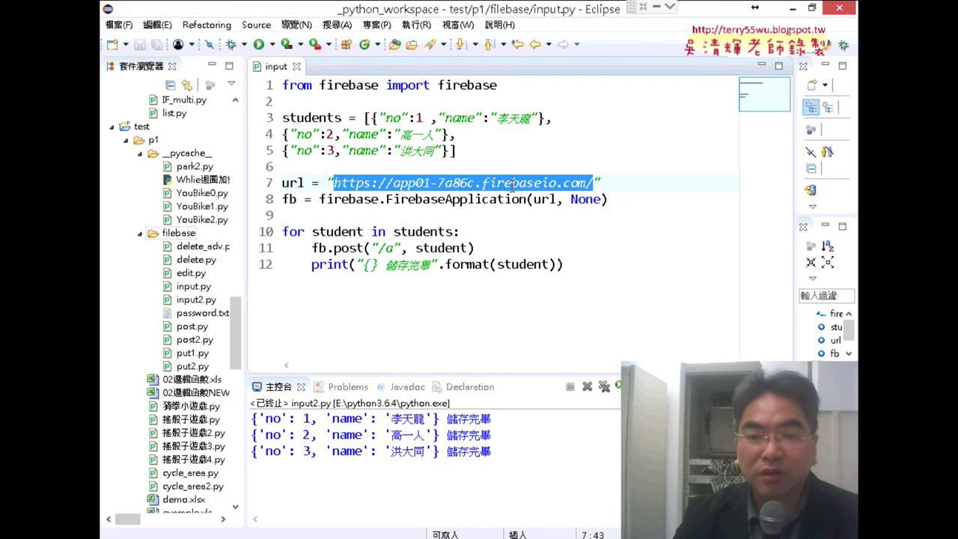
{"action": "right_click", "coordinate": [560, 195]}
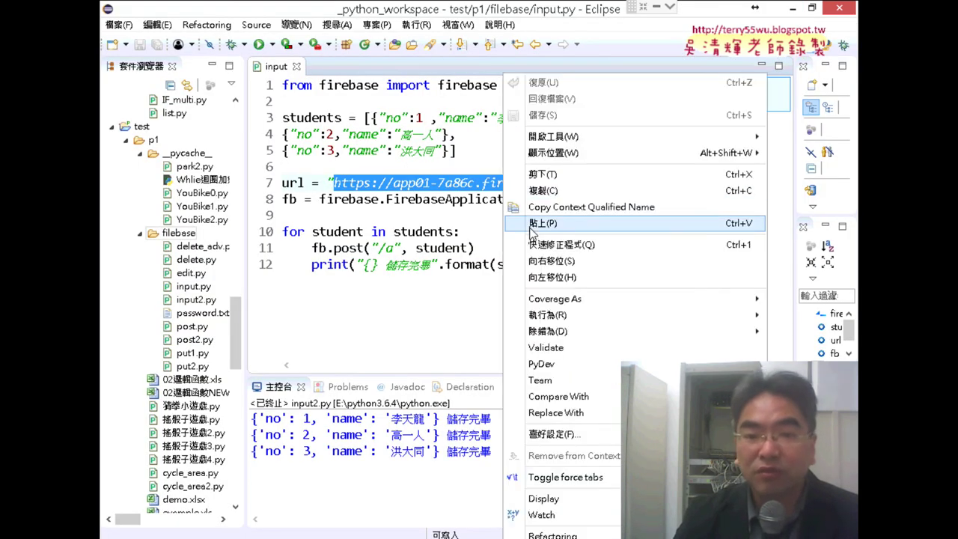
{"action": "left_click", "coordinate": [599, 223]}
{"action": "left_click", "coordinate": [603, 182]}
{"action": "key", "text": "Delete"}
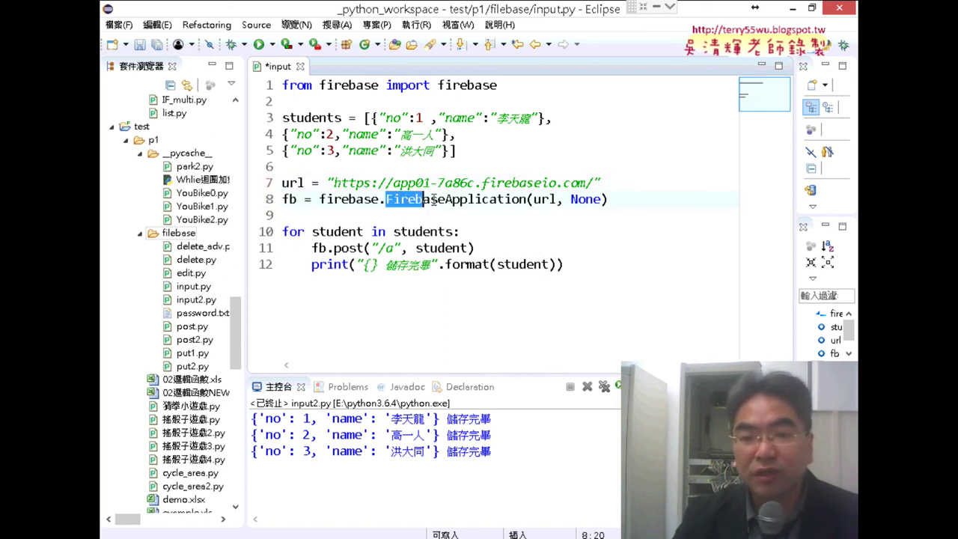
Highlight FirebaseApplication, fb, .post and the for loop on lines 8–12 to explain them.
{"action": "left_click_drag", "start_coordinate": [387, 200], "coordinate": [559, 200]}
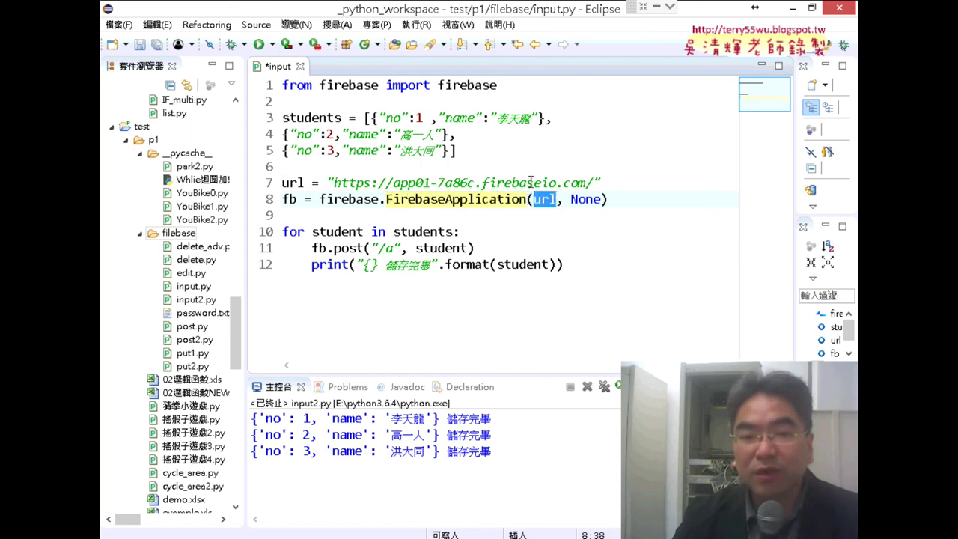
{"action": "left_click", "coordinate": [528, 183]}
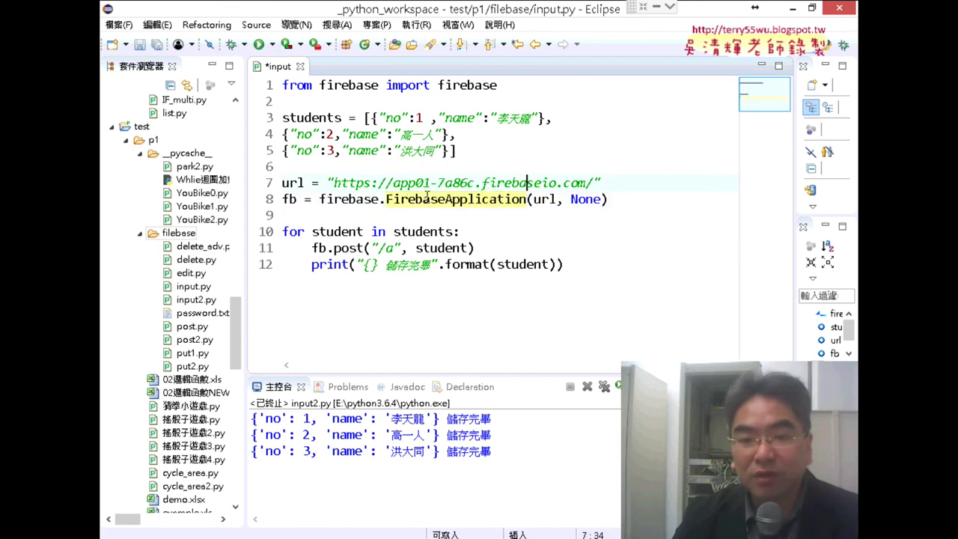
{"action": "double_click", "coordinate": [298, 199]}
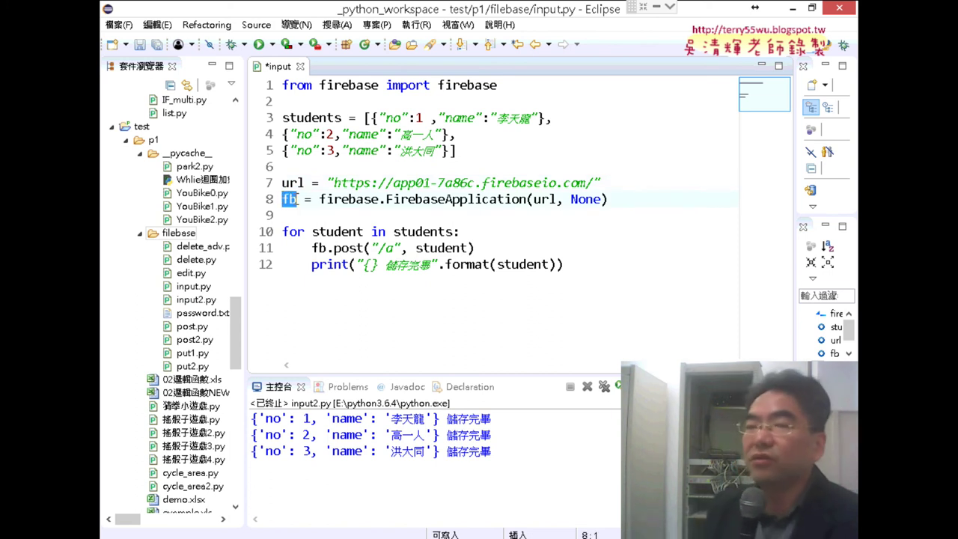
{"action": "mouse_move", "coordinate": [290, 199]}
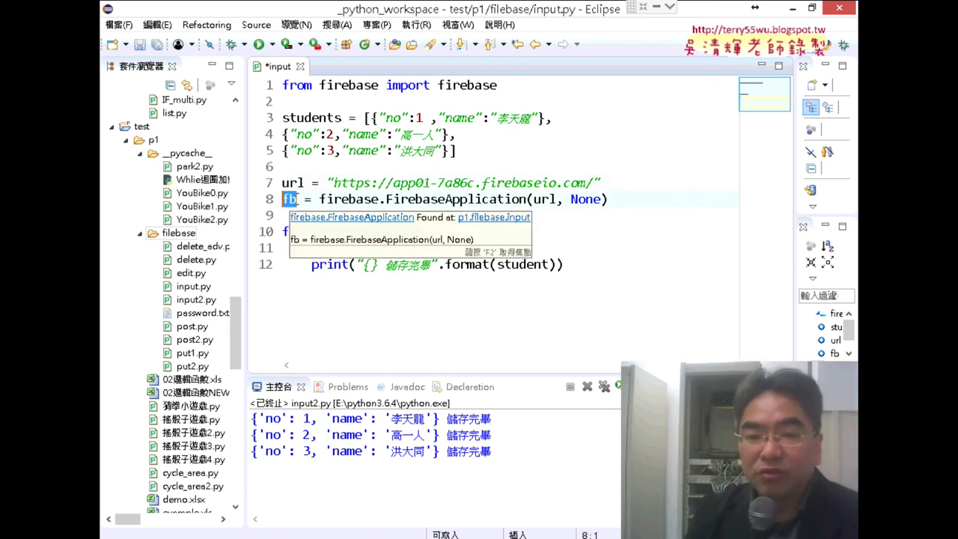
{"action": "left_click", "coordinate": [593, 267]}
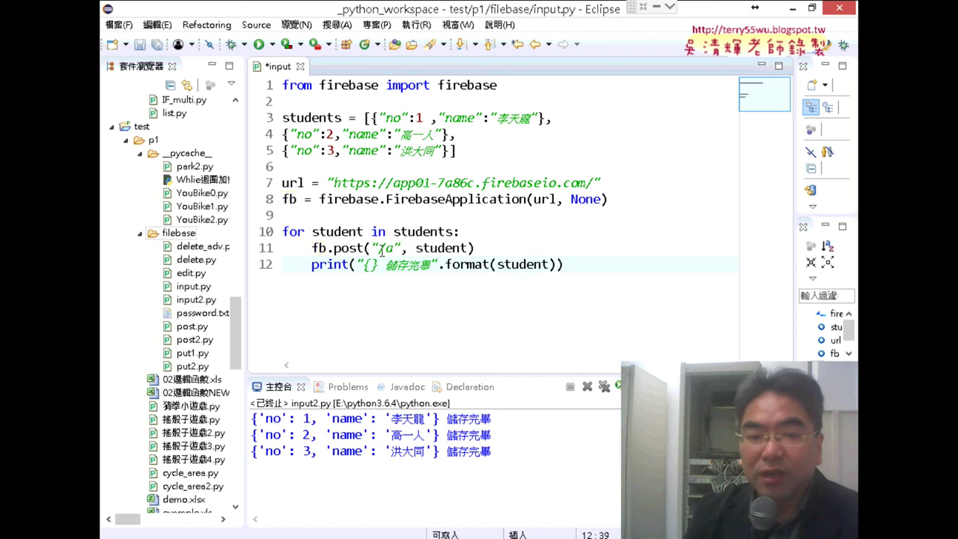
{"action": "left_click_drag", "start_coordinate": [327, 248], "coordinate": [366, 249]}
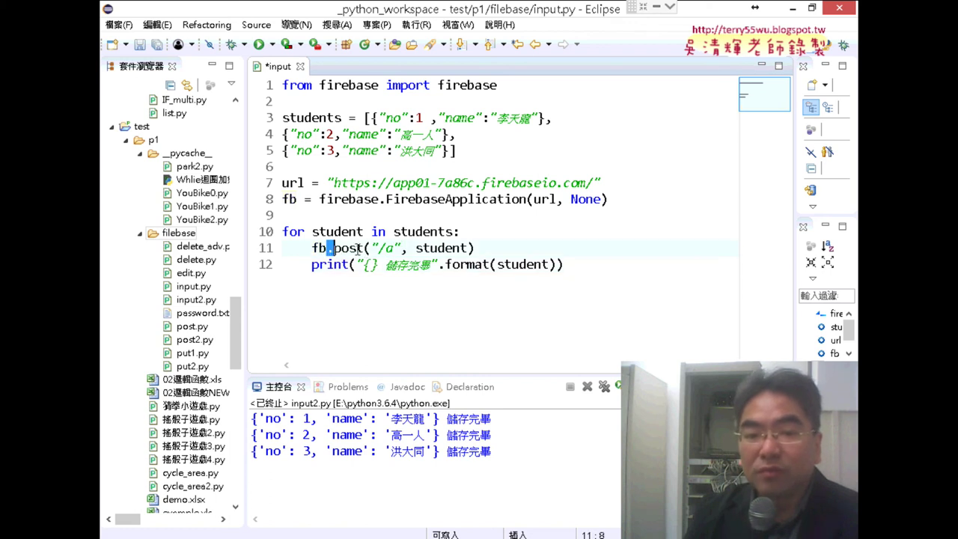
{"action": "left_click", "coordinate": [383, 249]}
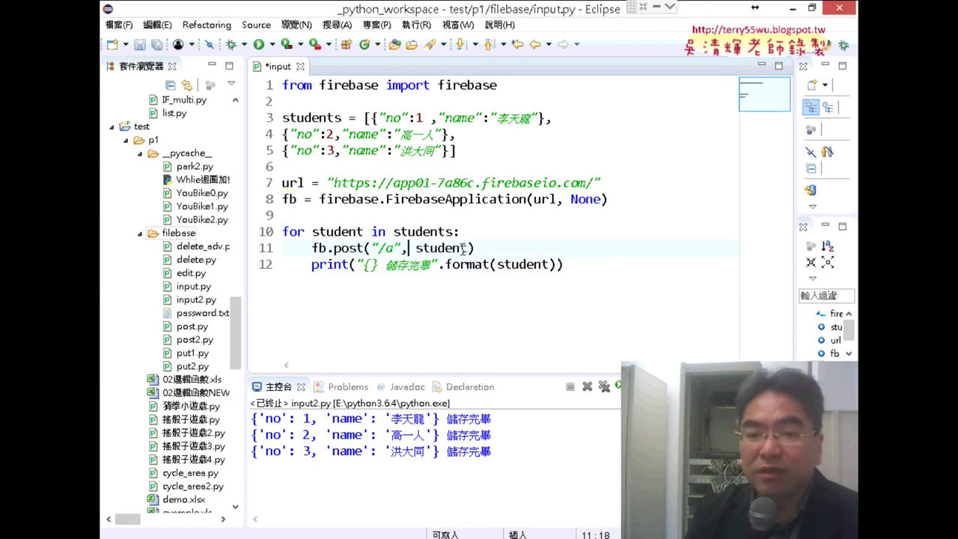
{"action": "left_click", "coordinate": [460, 248]}
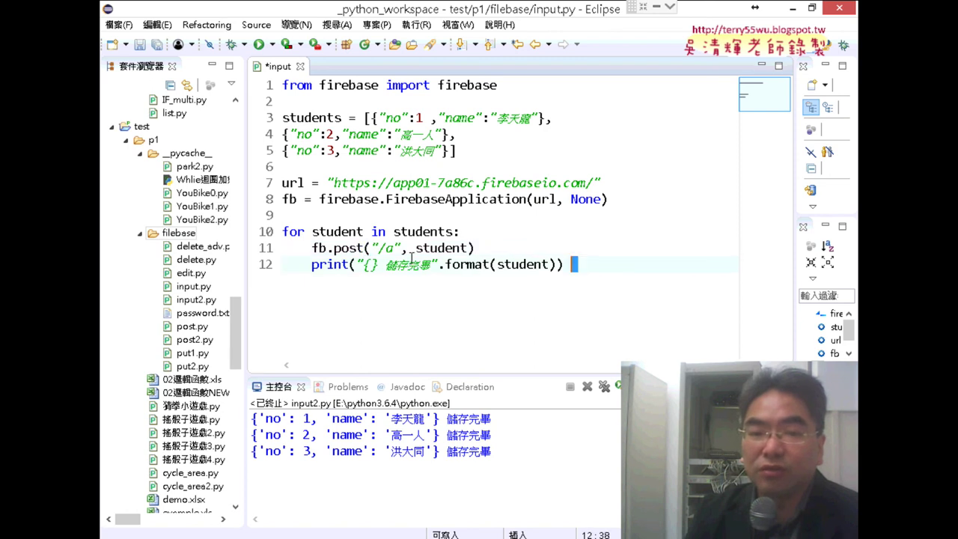
{"action": "left_click_drag", "start_coordinate": [566, 265], "coordinate": [277, 235]}
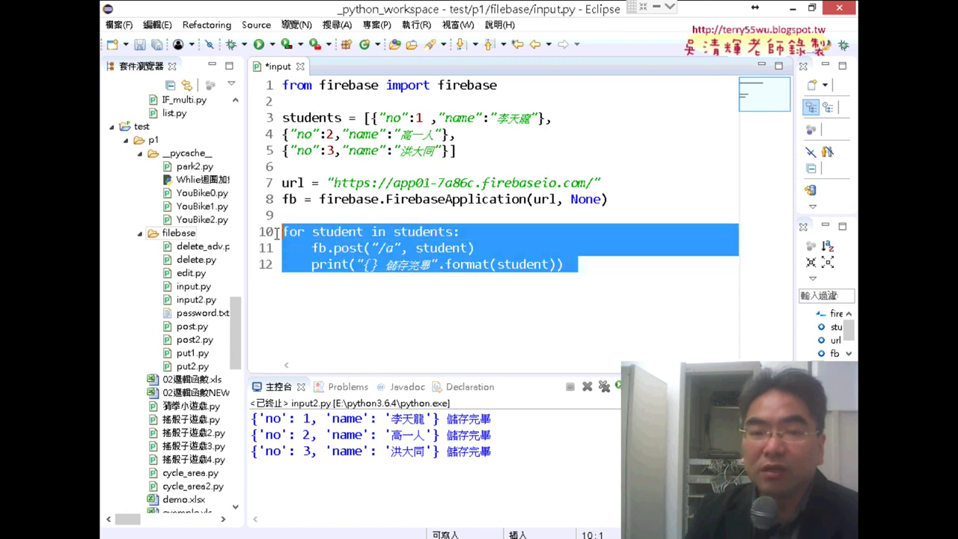
{"action": "left_click", "coordinate": [376, 216]}
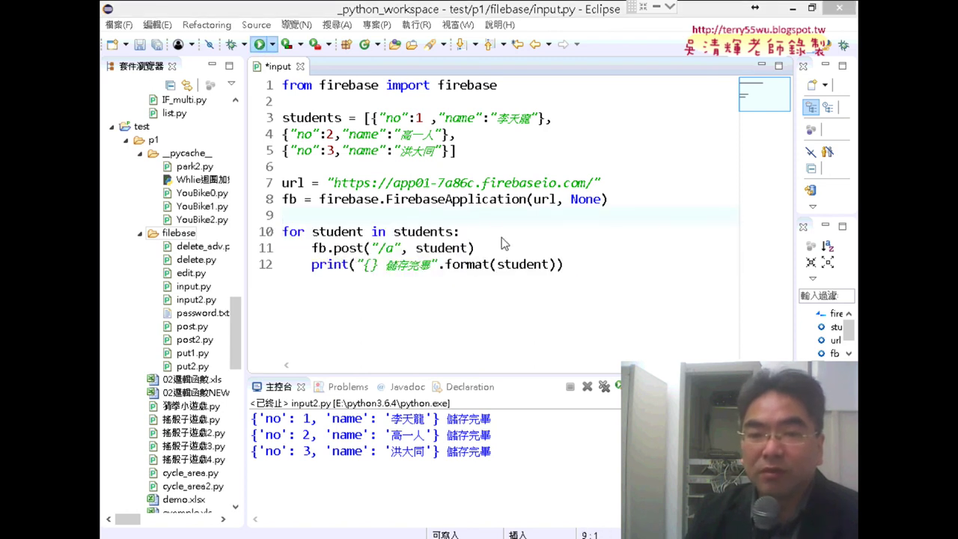
Run input.py as a Python Run via Ctrl+F11 and enlarge the console showing record no 1 saved.
{"action": "key", "text": "ctrl+F11"}
{"action": "left_click", "coordinate": [434, 118]}
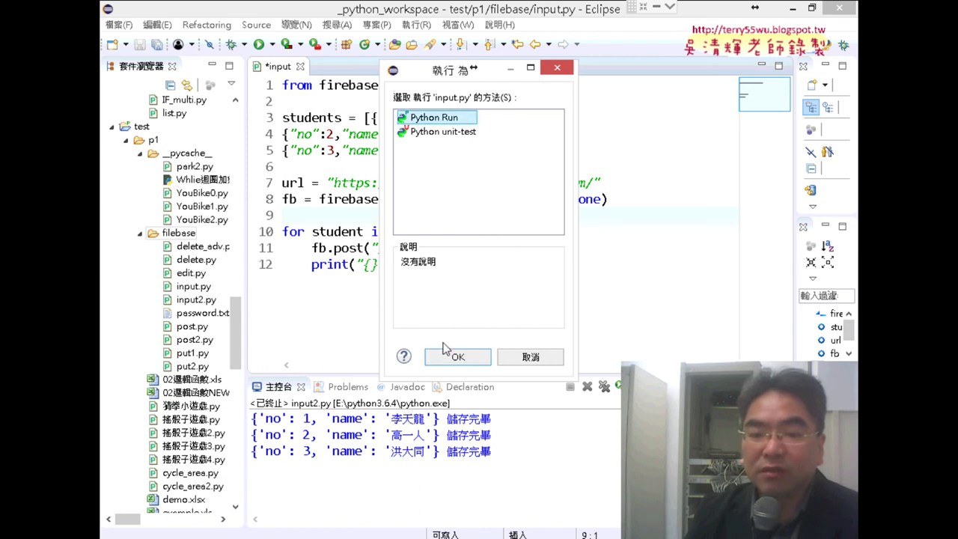
{"action": "left_click", "coordinate": [457, 357]}
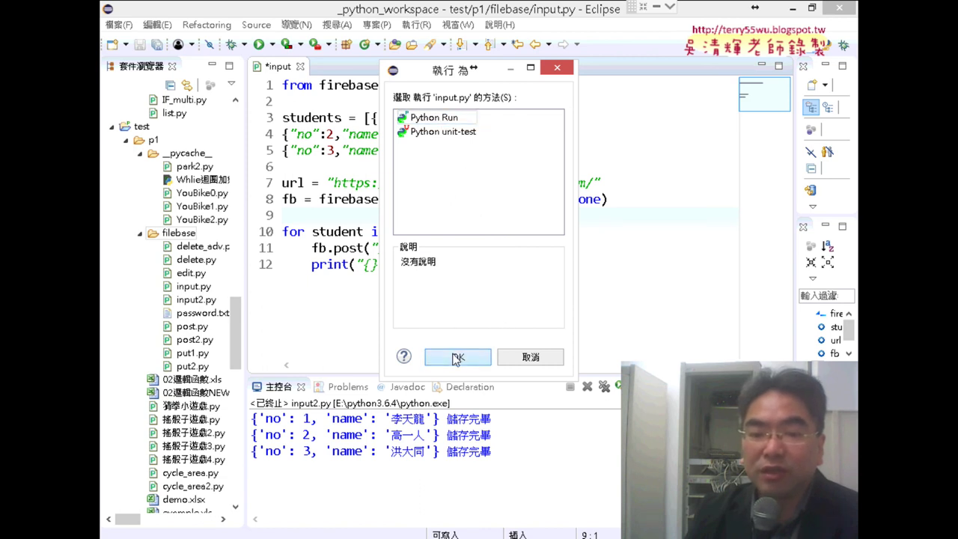
{"action": "left_click", "coordinate": [457, 357]}
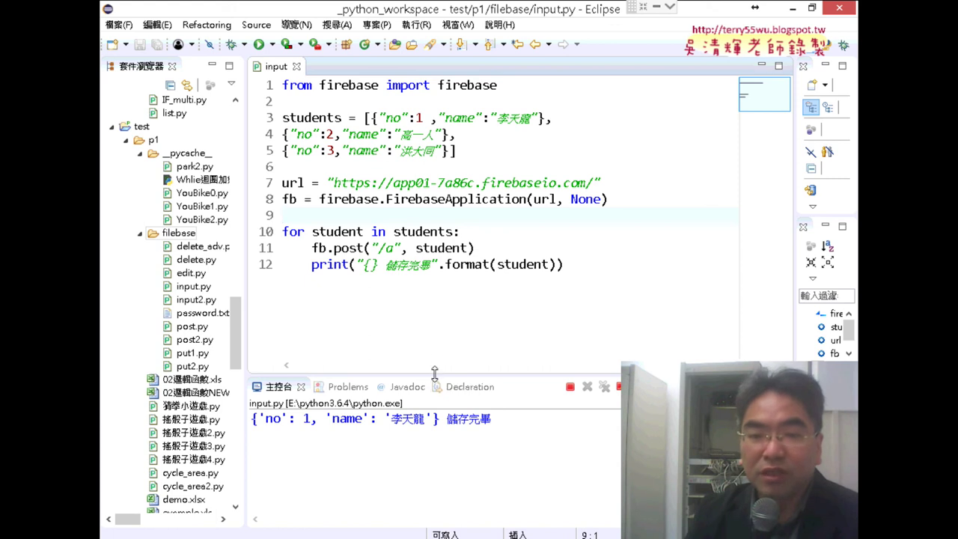
{"action": "left_click_drag", "start_coordinate": [434, 372], "coordinate": [437, 285]}
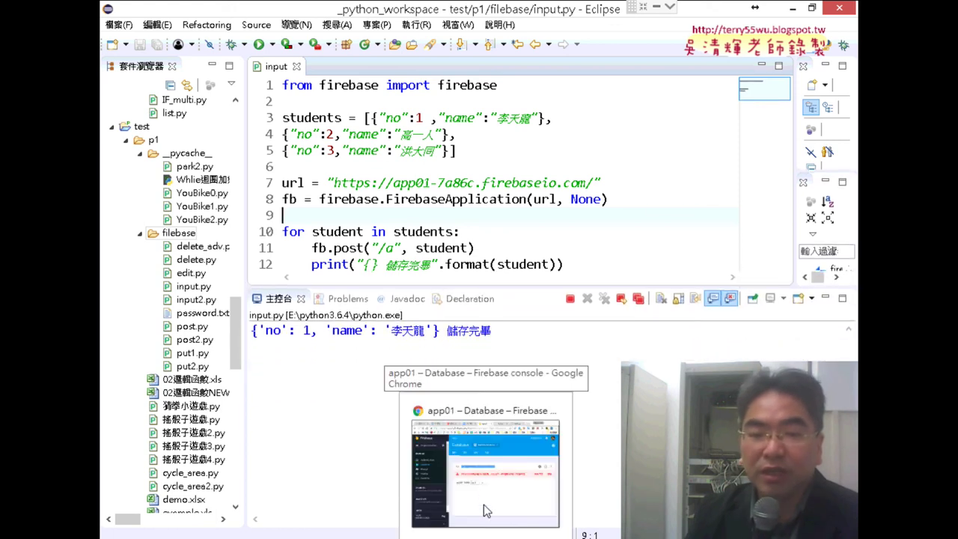
Reload the Firebase database page in the browser, retrying after the connection error.
{"action": "left_click", "coordinate": [490, 487]}
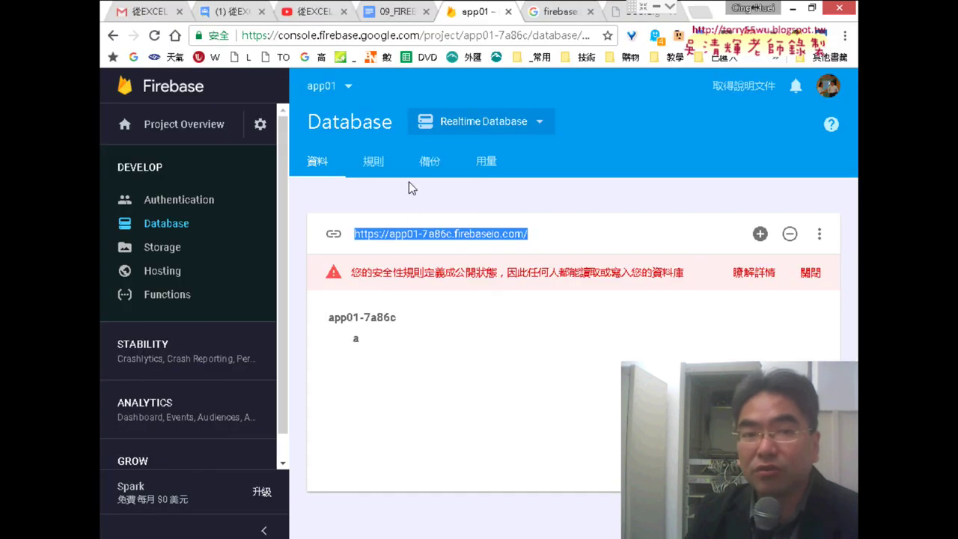
{"action": "left_click", "coordinate": [154, 35]}
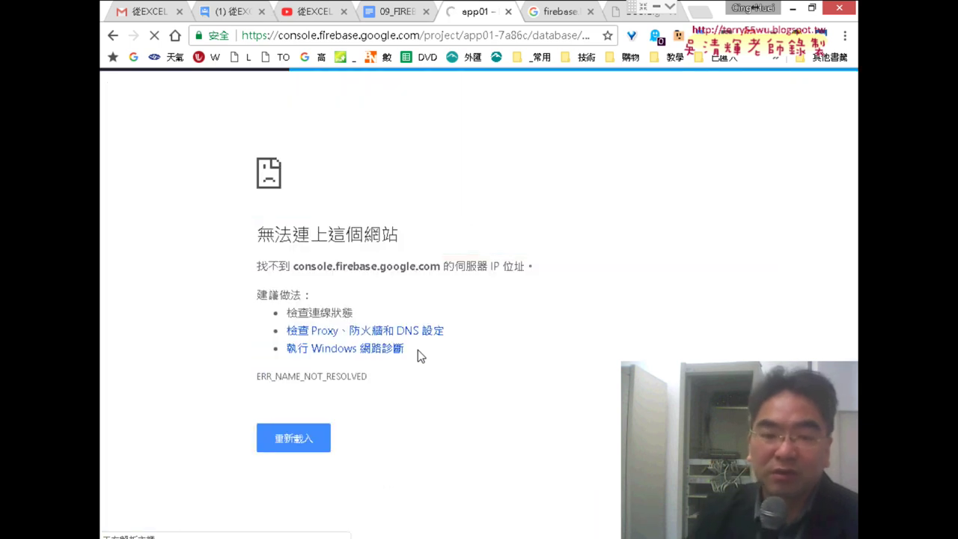
{"action": "left_click", "coordinate": [320, 434]}
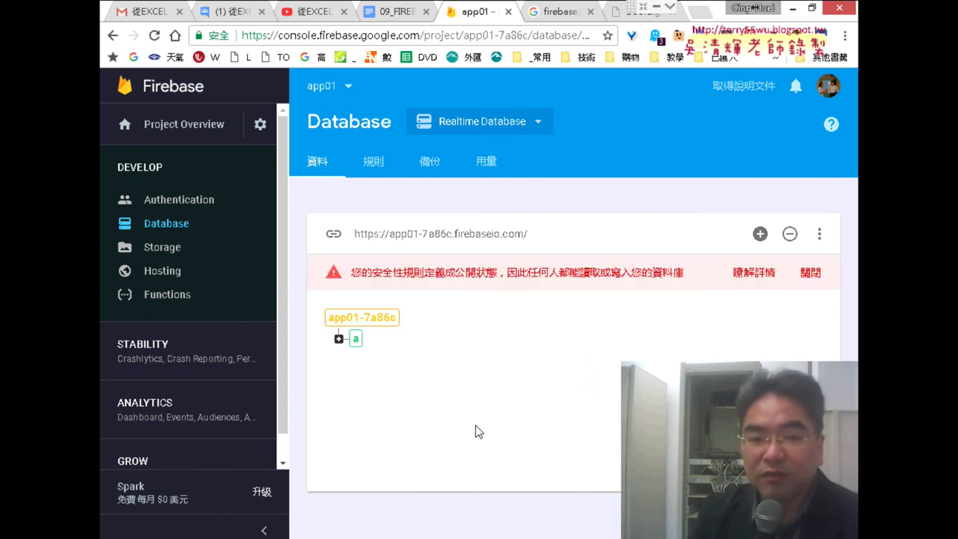
Expand node a and its pushed record to check the name and no: 1 fields.
{"action": "mouse_move", "coordinate": [352, 339]}
{"action": "left_click", "coordinate": [338, 339]}
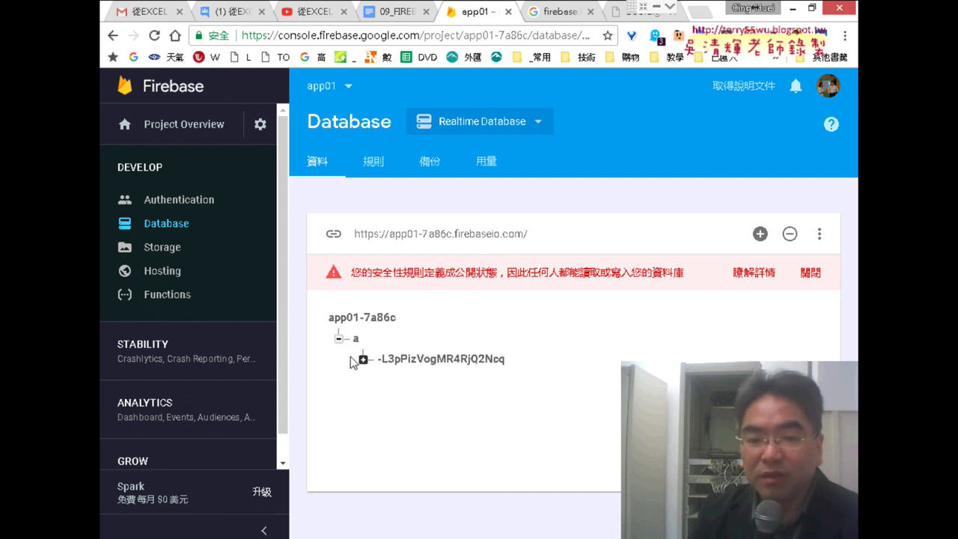
{"action": "left_click", "coordinate": [363, 361]}
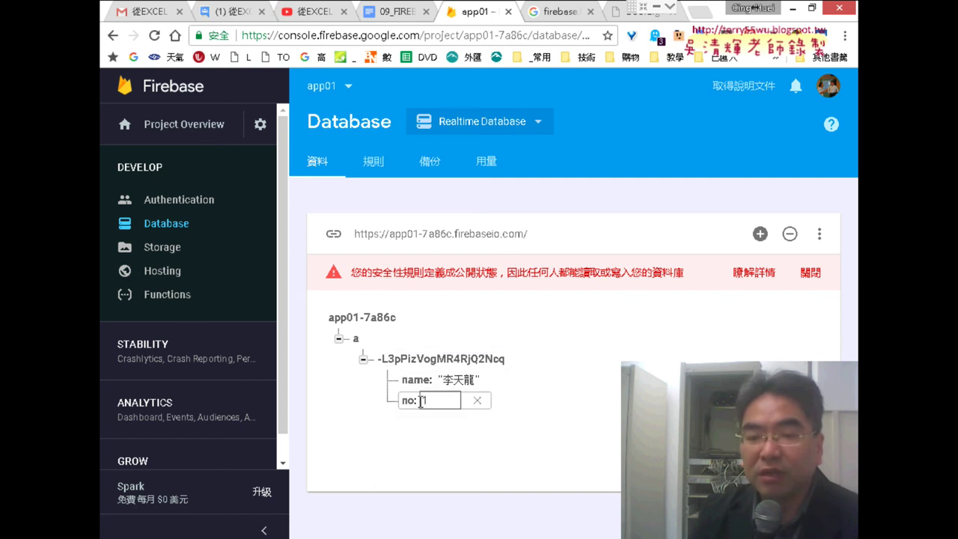
{"action": "left_click", "coordinate": [399, 406]}
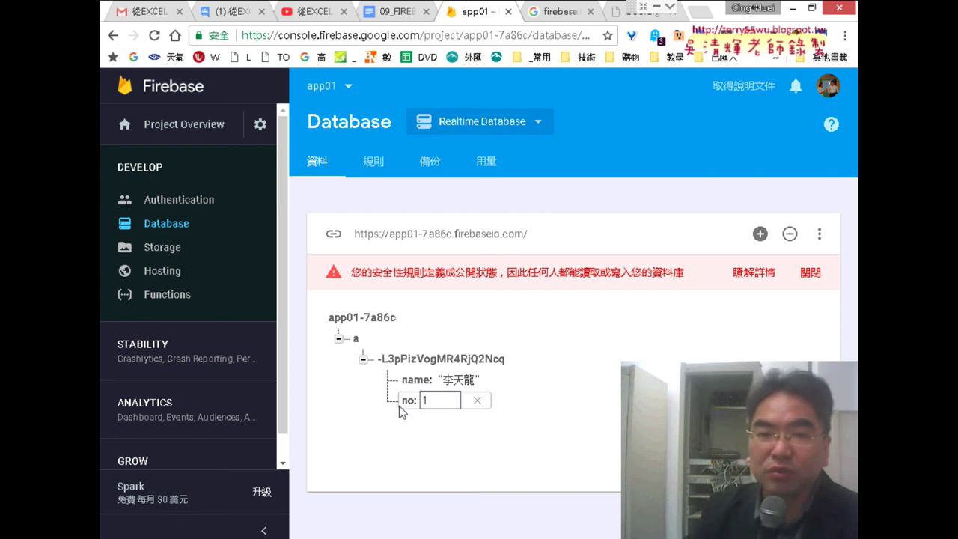
{"action": "key", "text": "Return"}
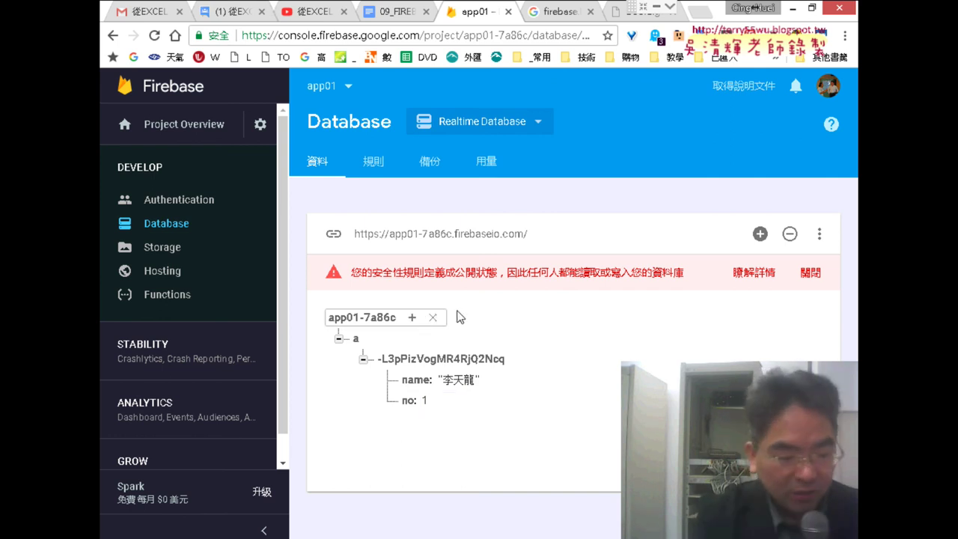